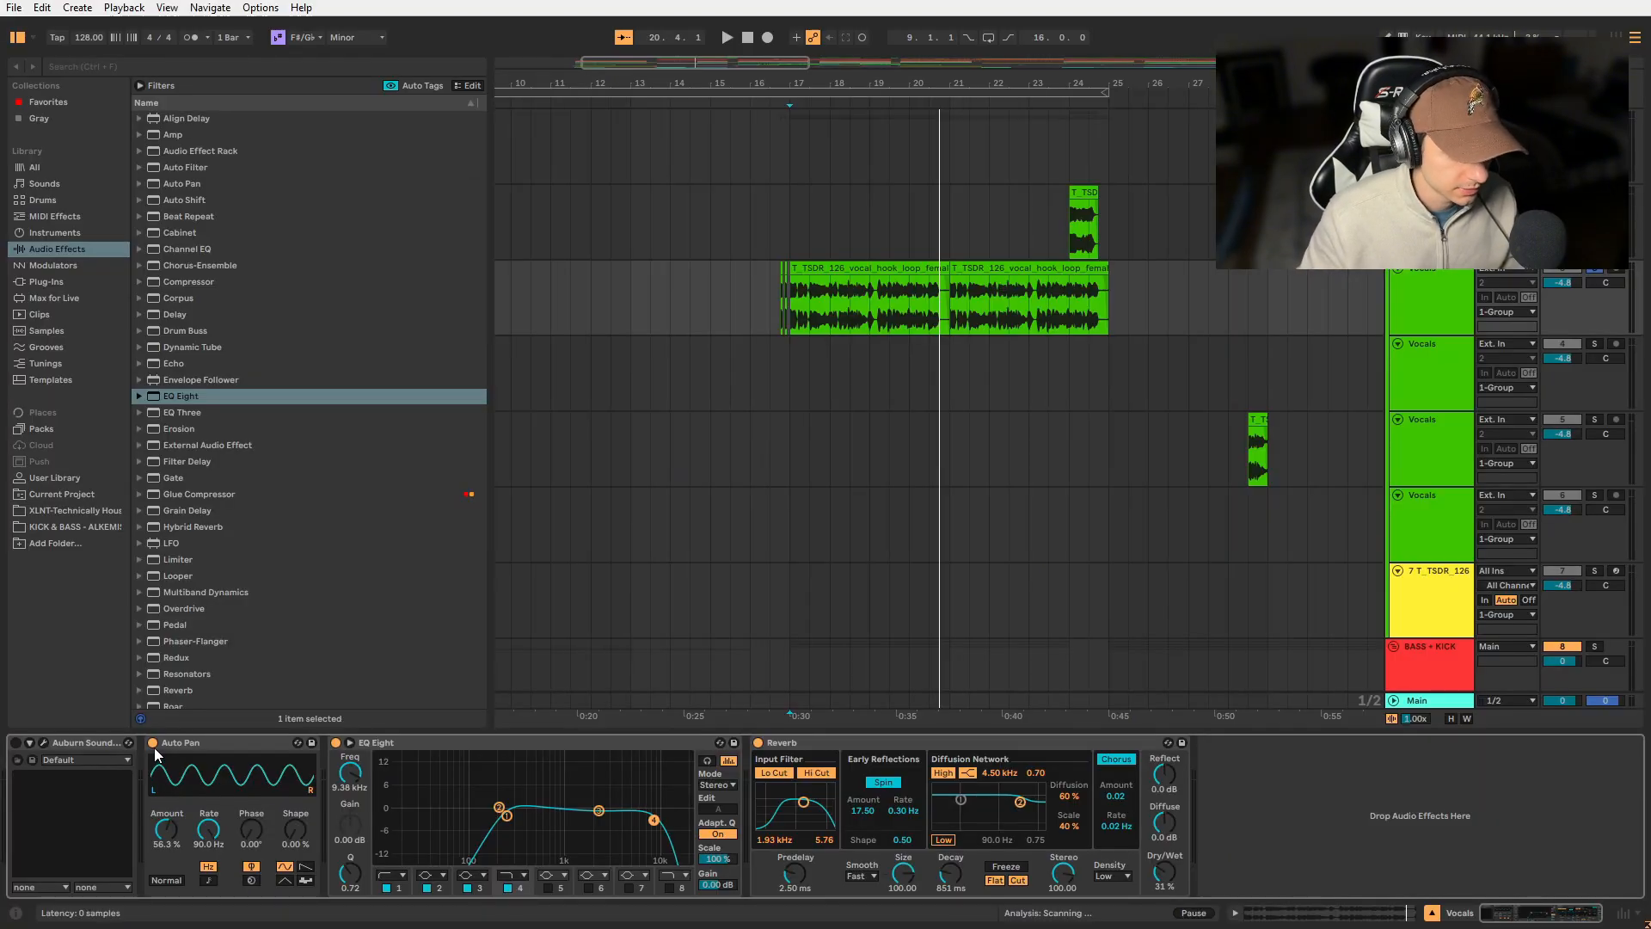
- Compare the vocal hook loop with its Auto Pan bypassed and re-enabled during playback
left_click(153, 745)
key("space")
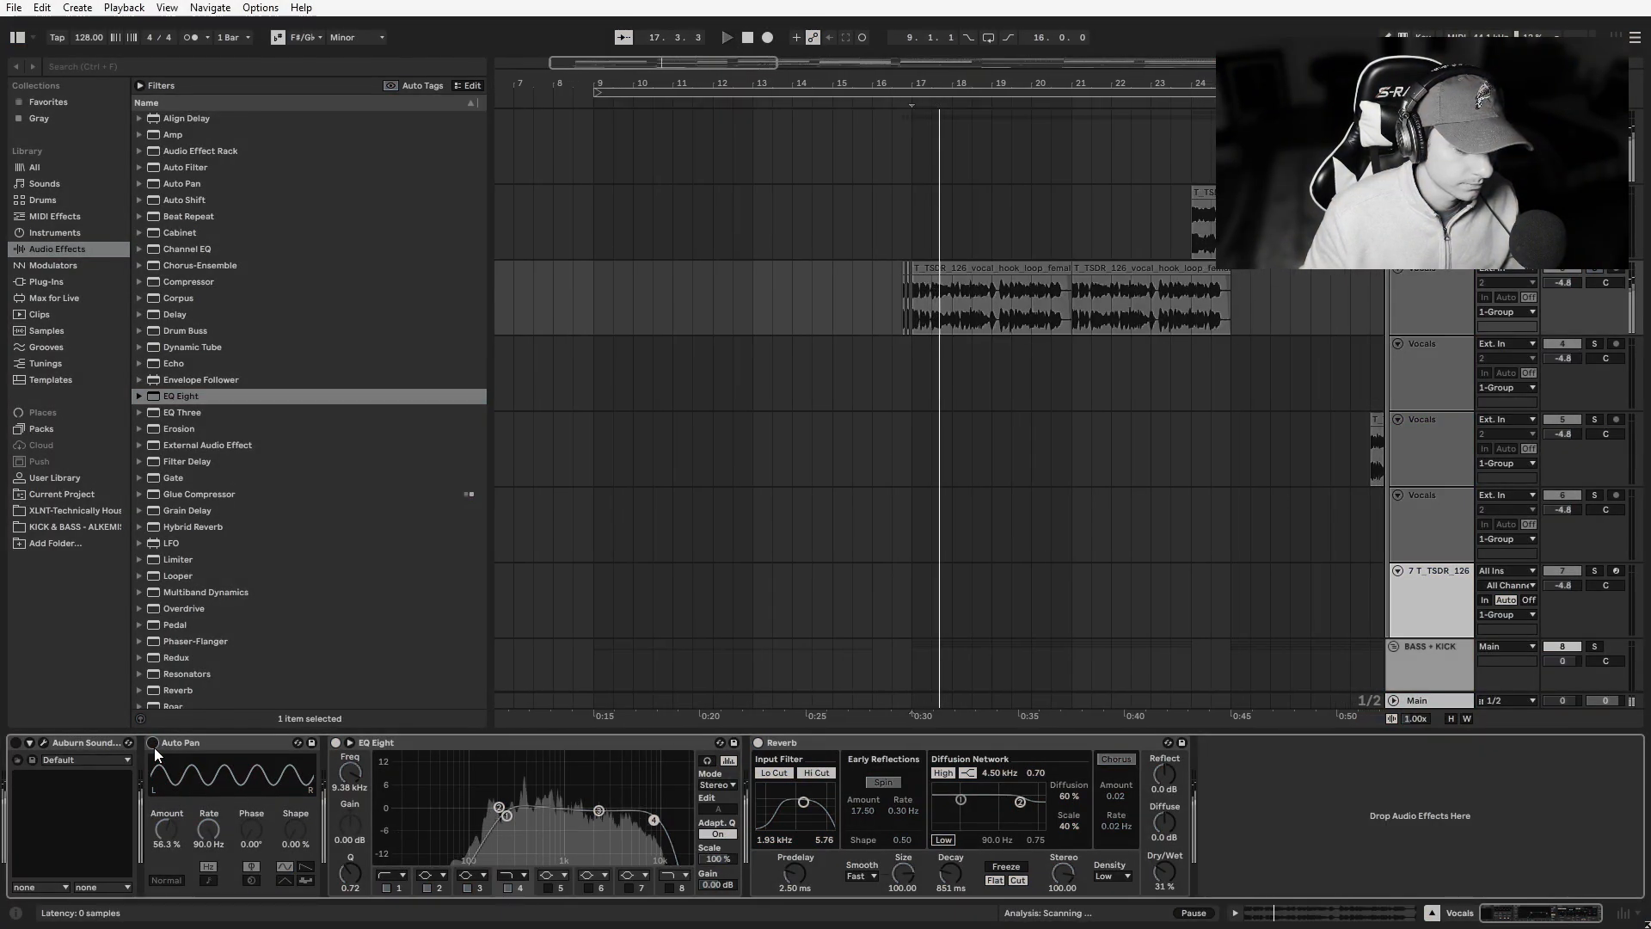
left_click(153, 745)
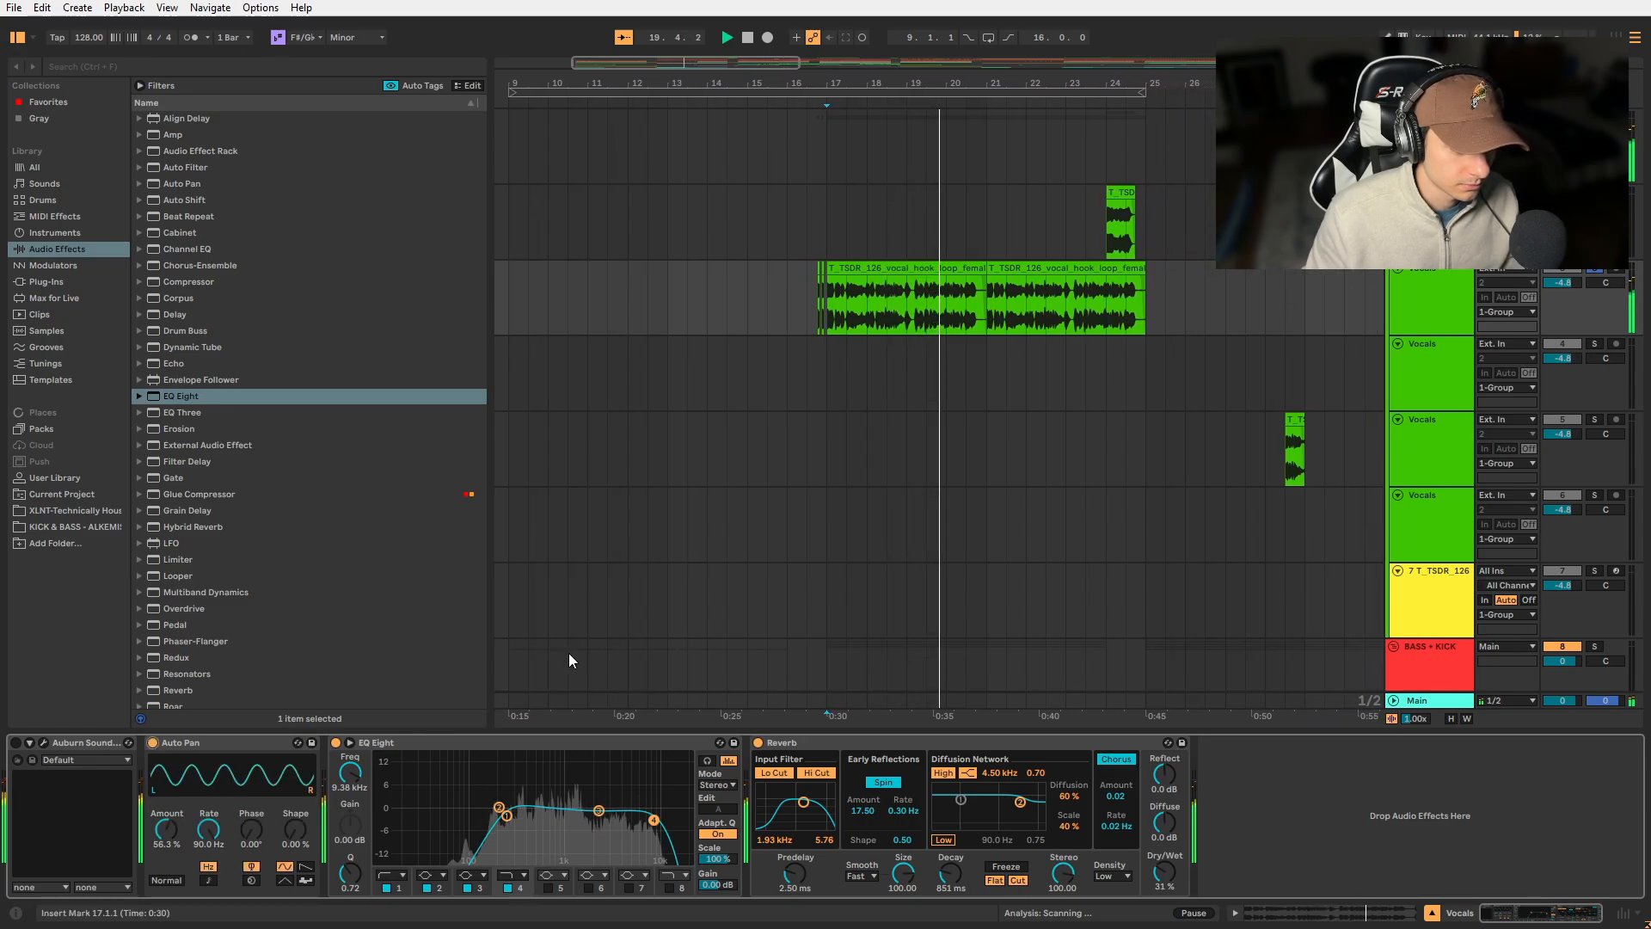
key("space")
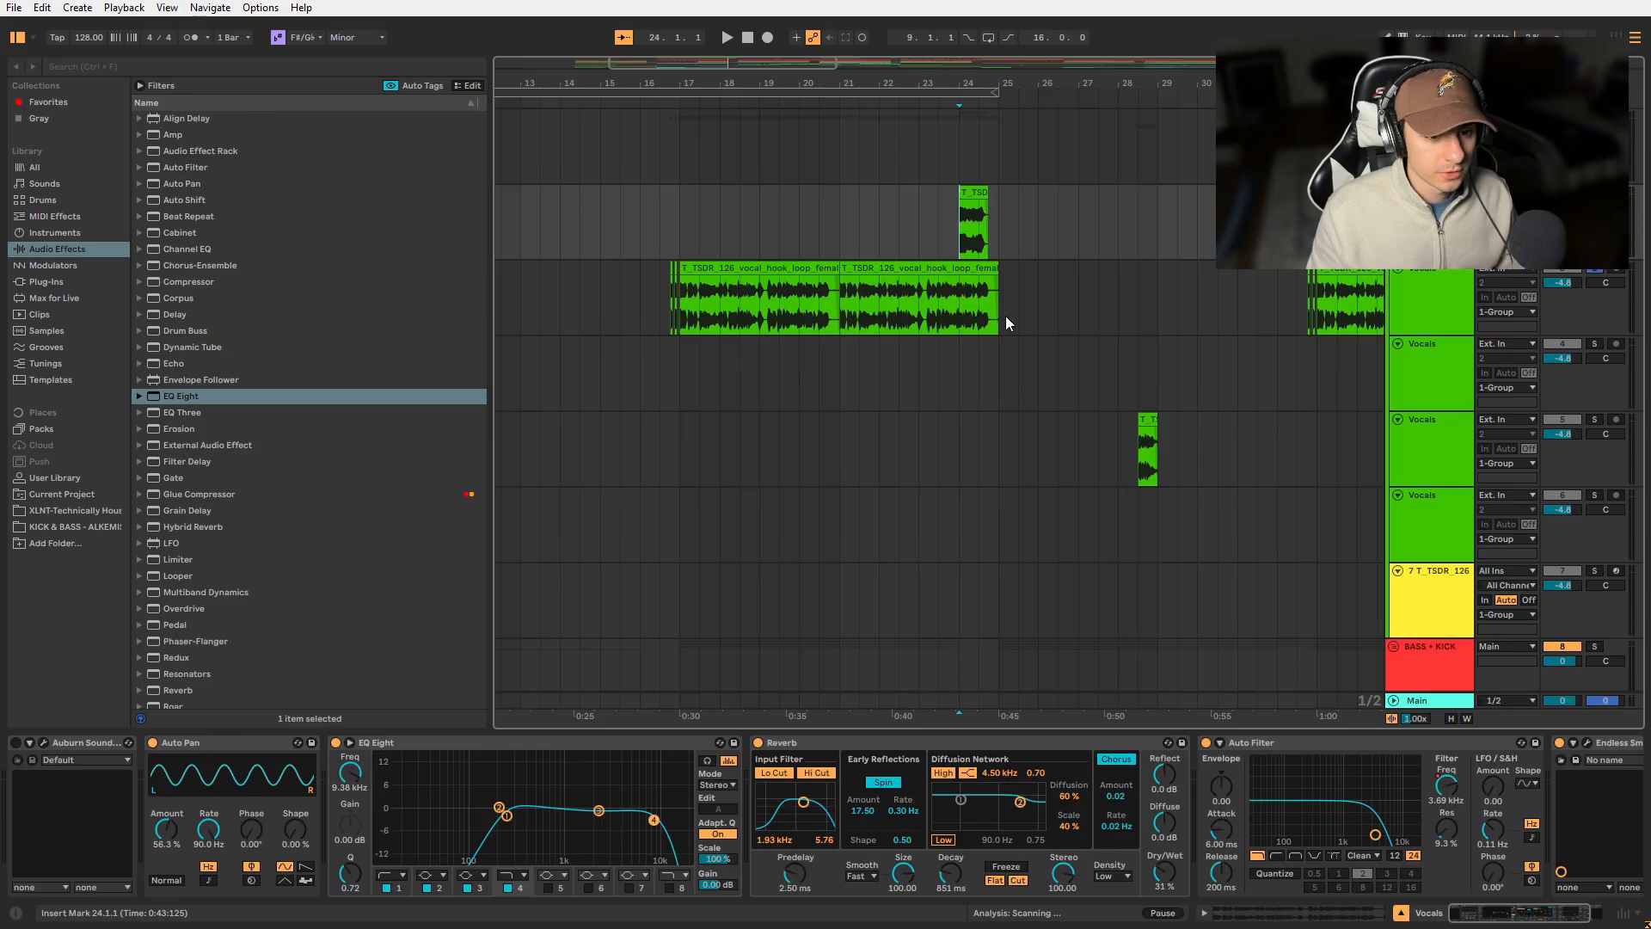
- Play and inspect the pitched vocal clip at bar 24 and the short vocal clip near bar 28
double_click(967, 228)
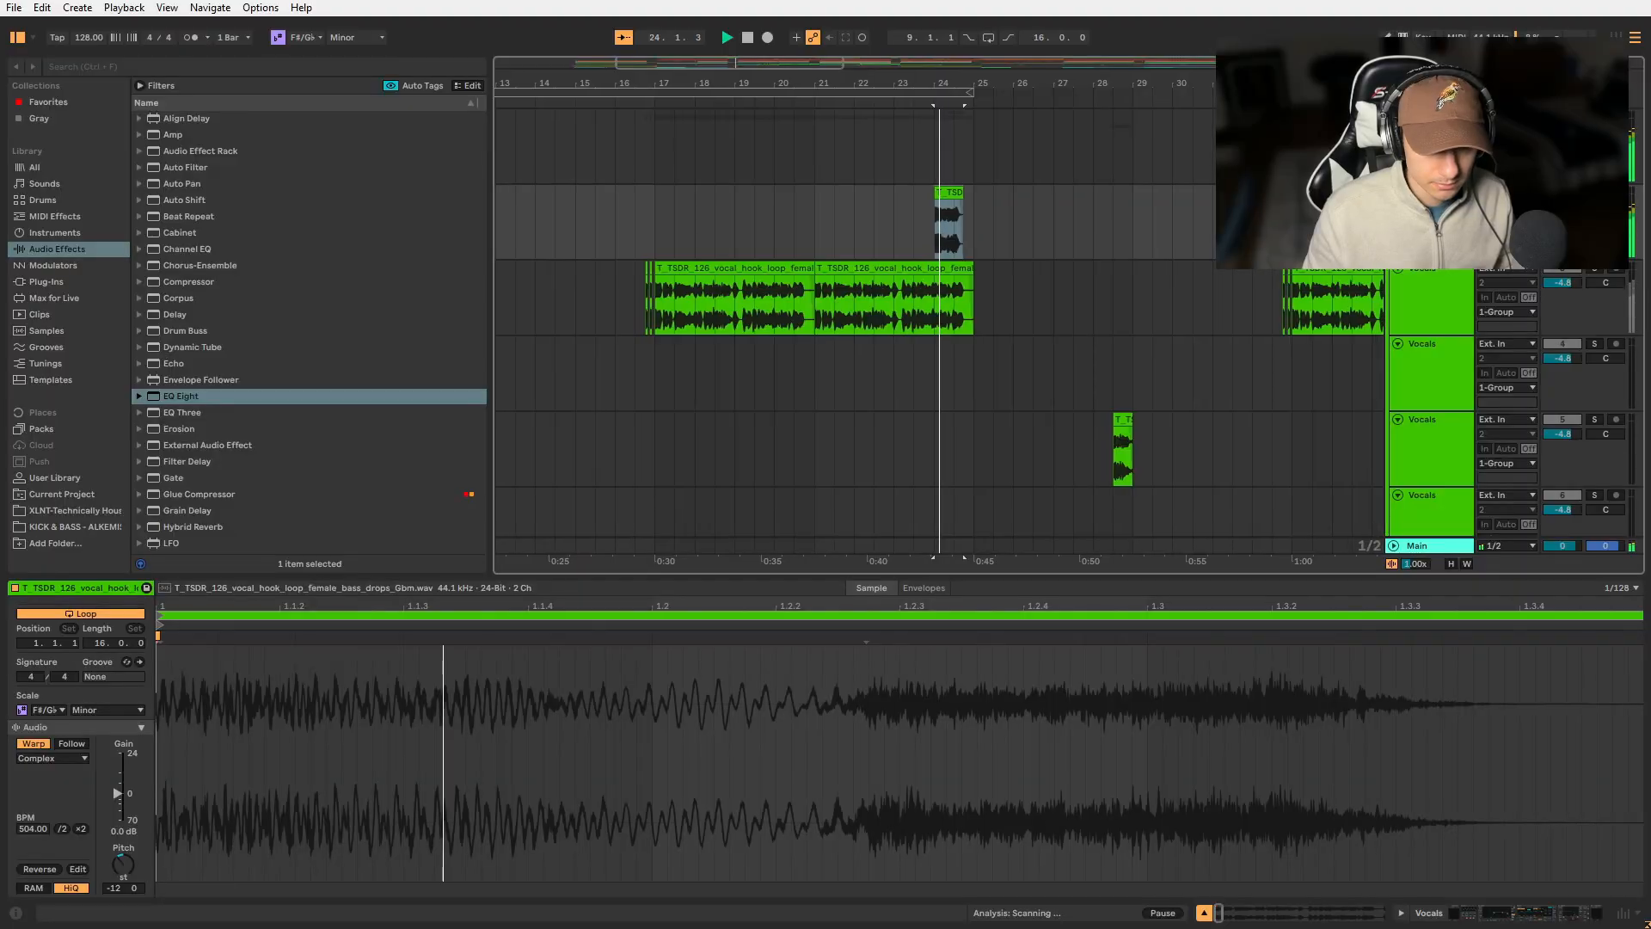
scroll(896, 186, "down", 1)
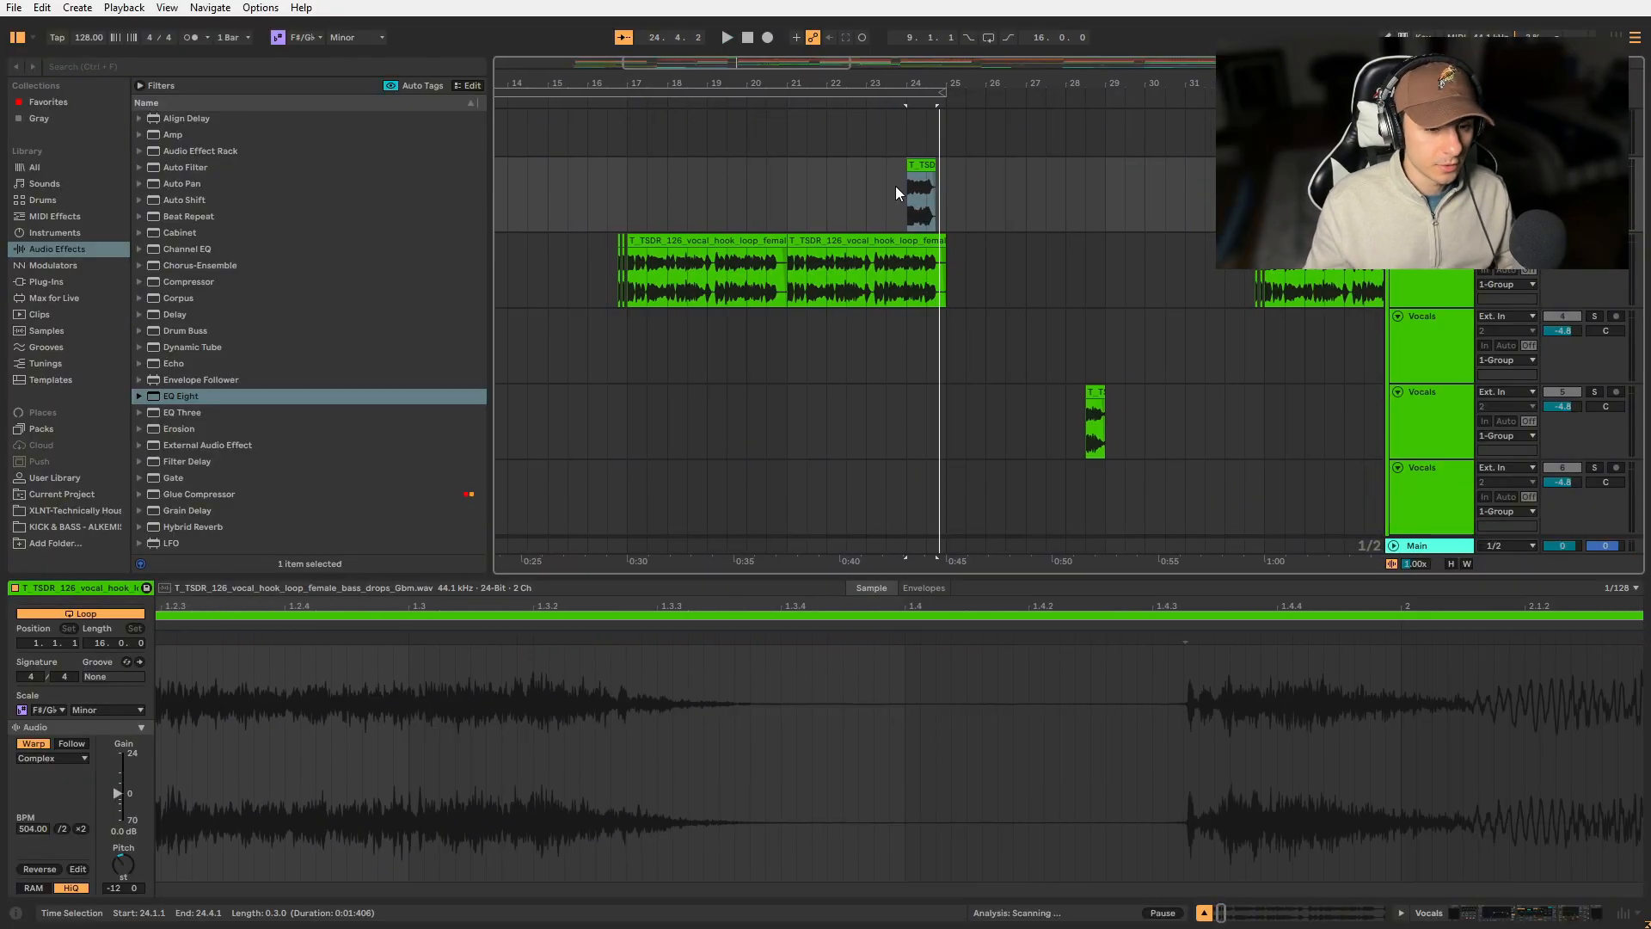
scroll(896, 186, "right", 3)
left_click(879, 437)
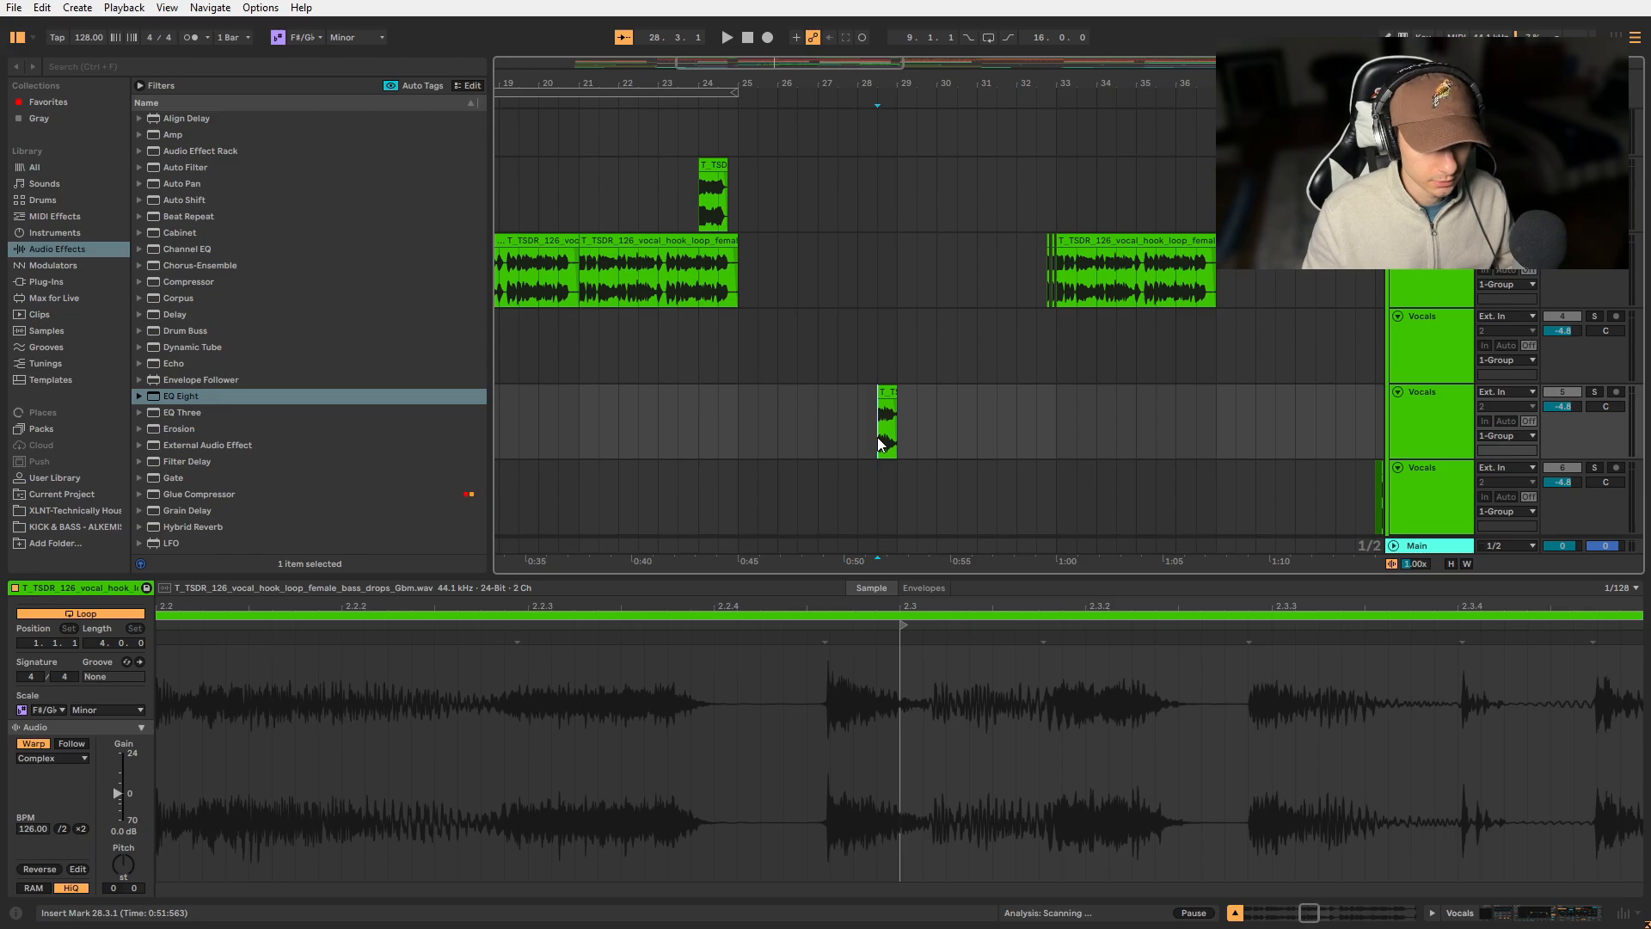
- Play the bass section from bar 17, and play the bass and kick together from bar 25
scroll(977, 436, "right", 8)
scroll(1144, 421, "down", 4)
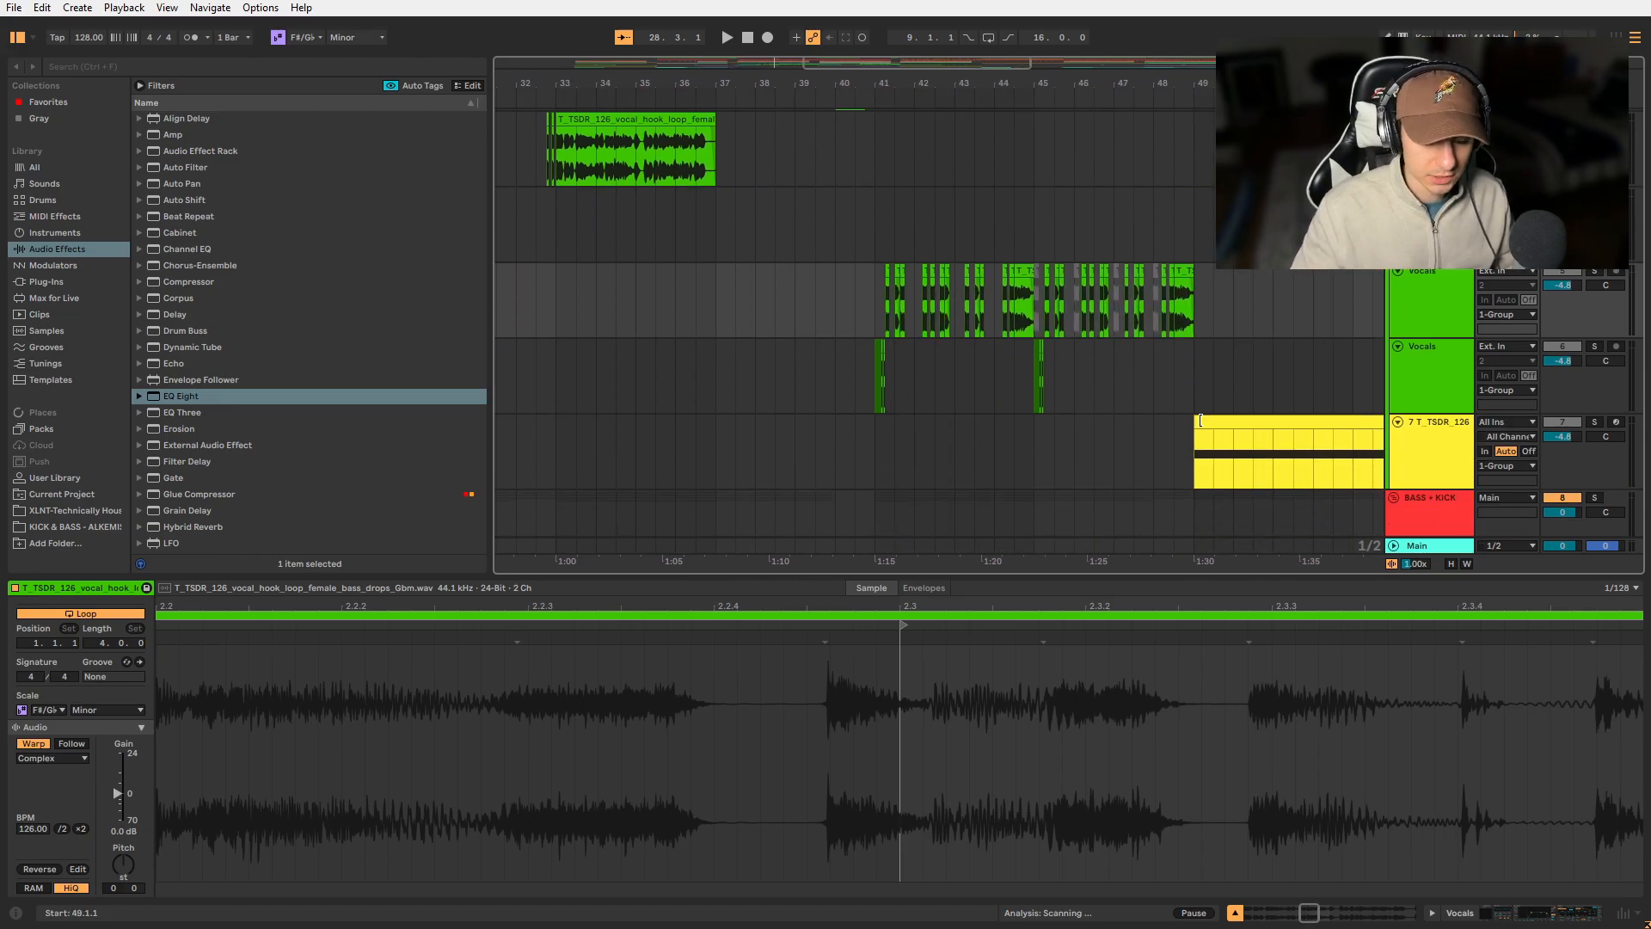
scroll(1201, 421, "left", 12)
scroll(709, 273, "down", 10)
left_click(709, 274)
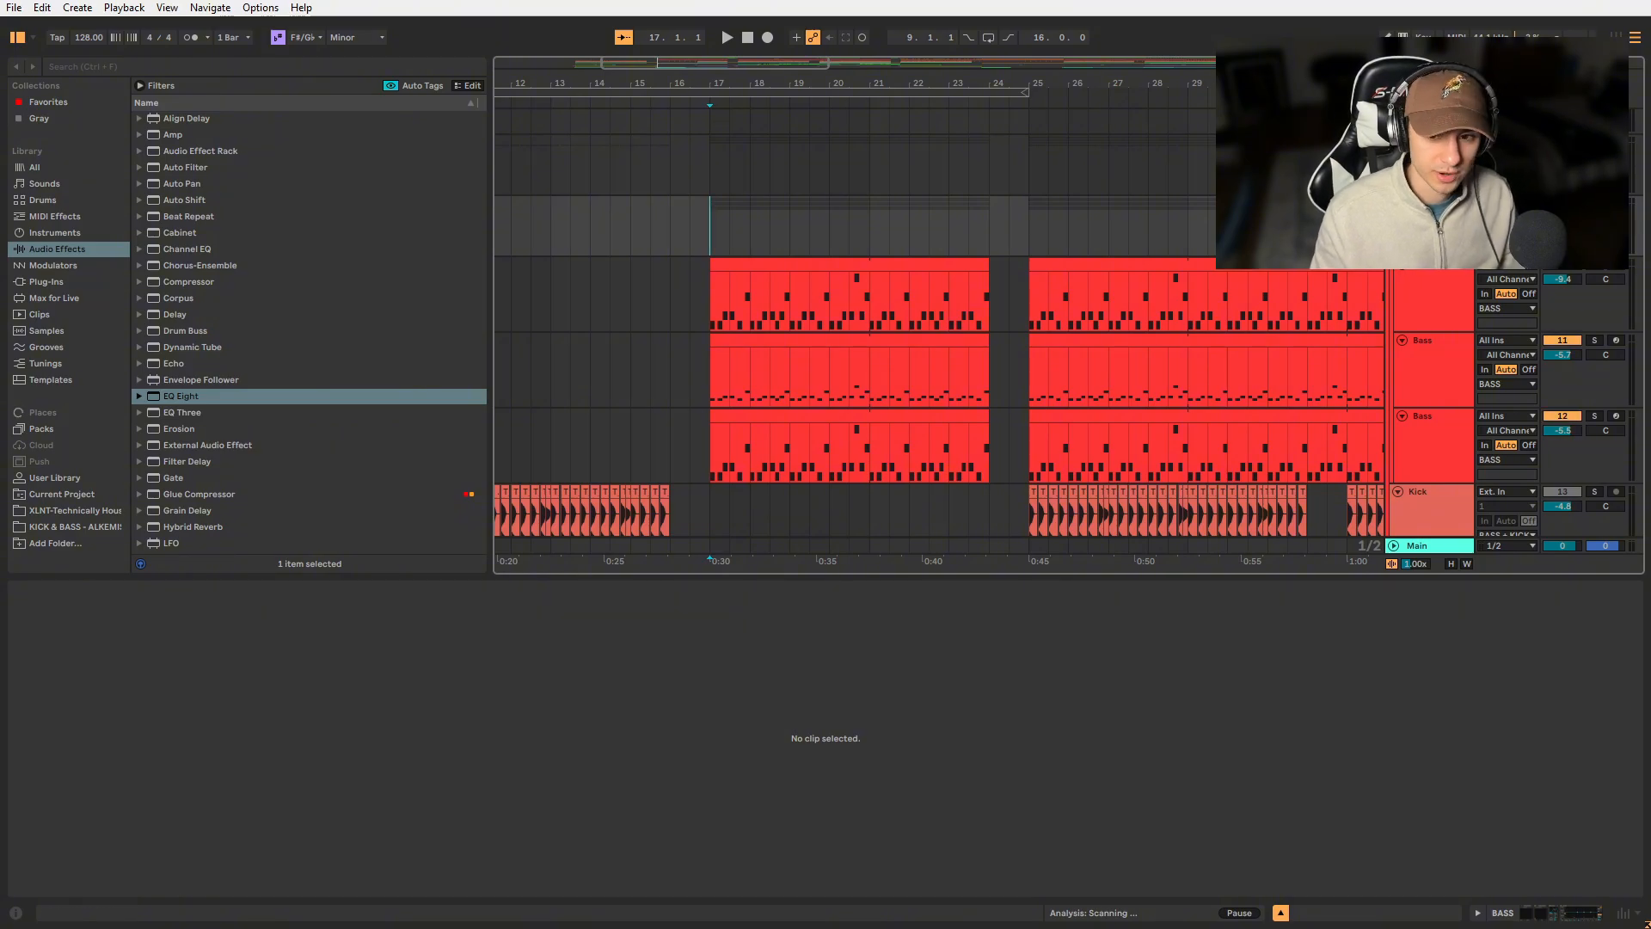
key("space")
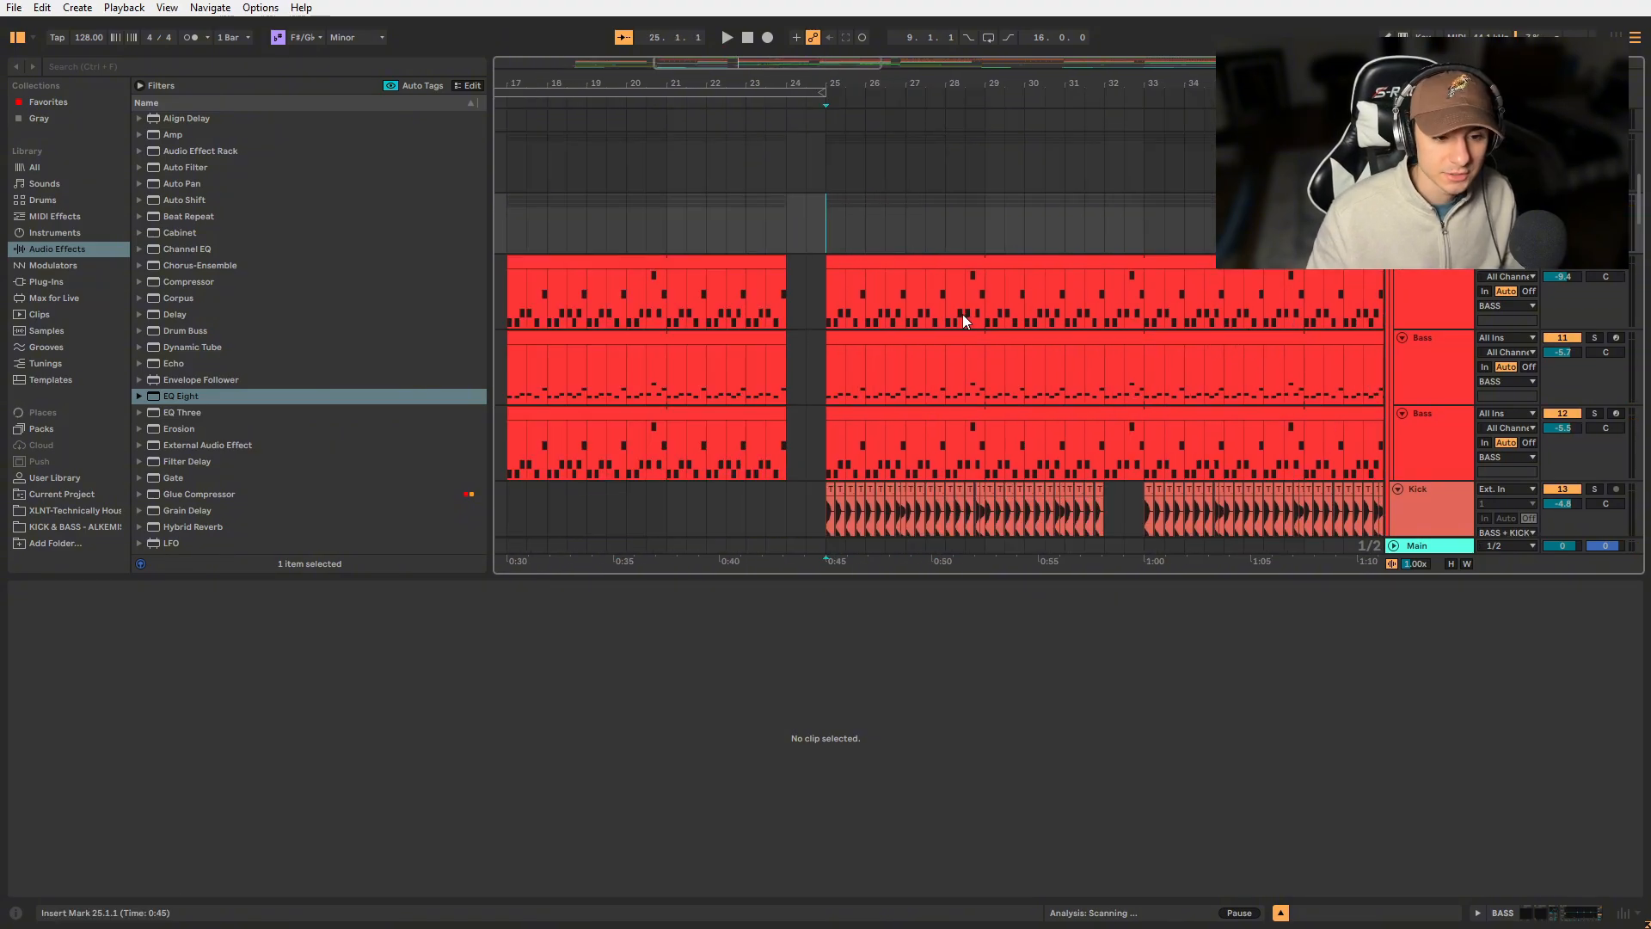
scroll(963, 314, "down", 1)
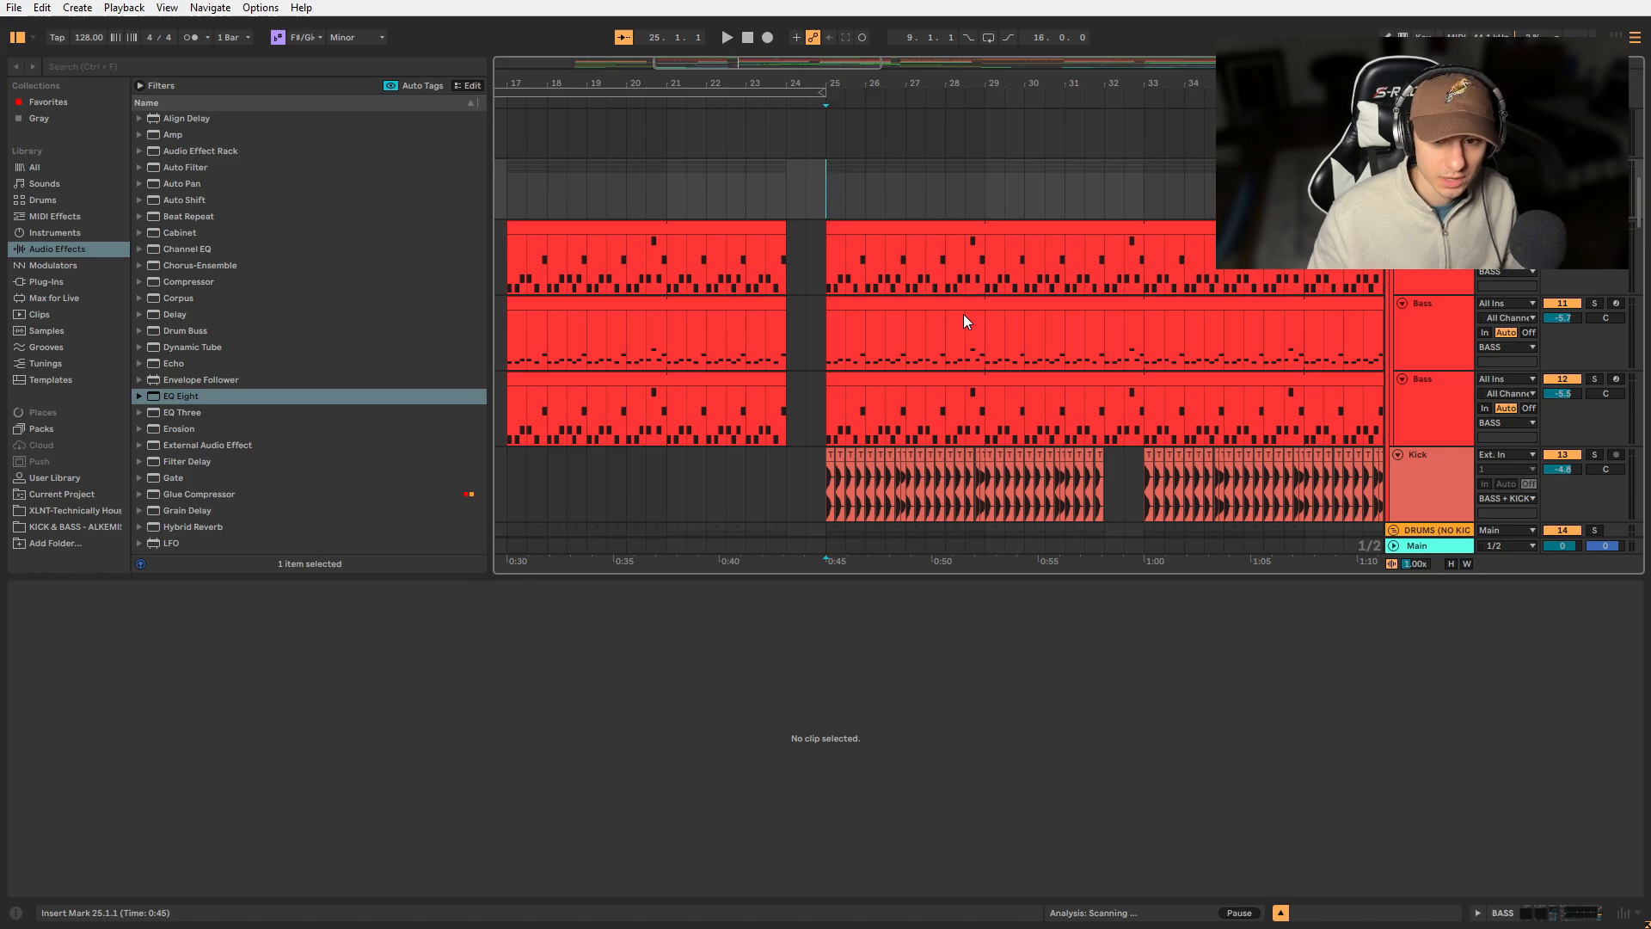
key("space")
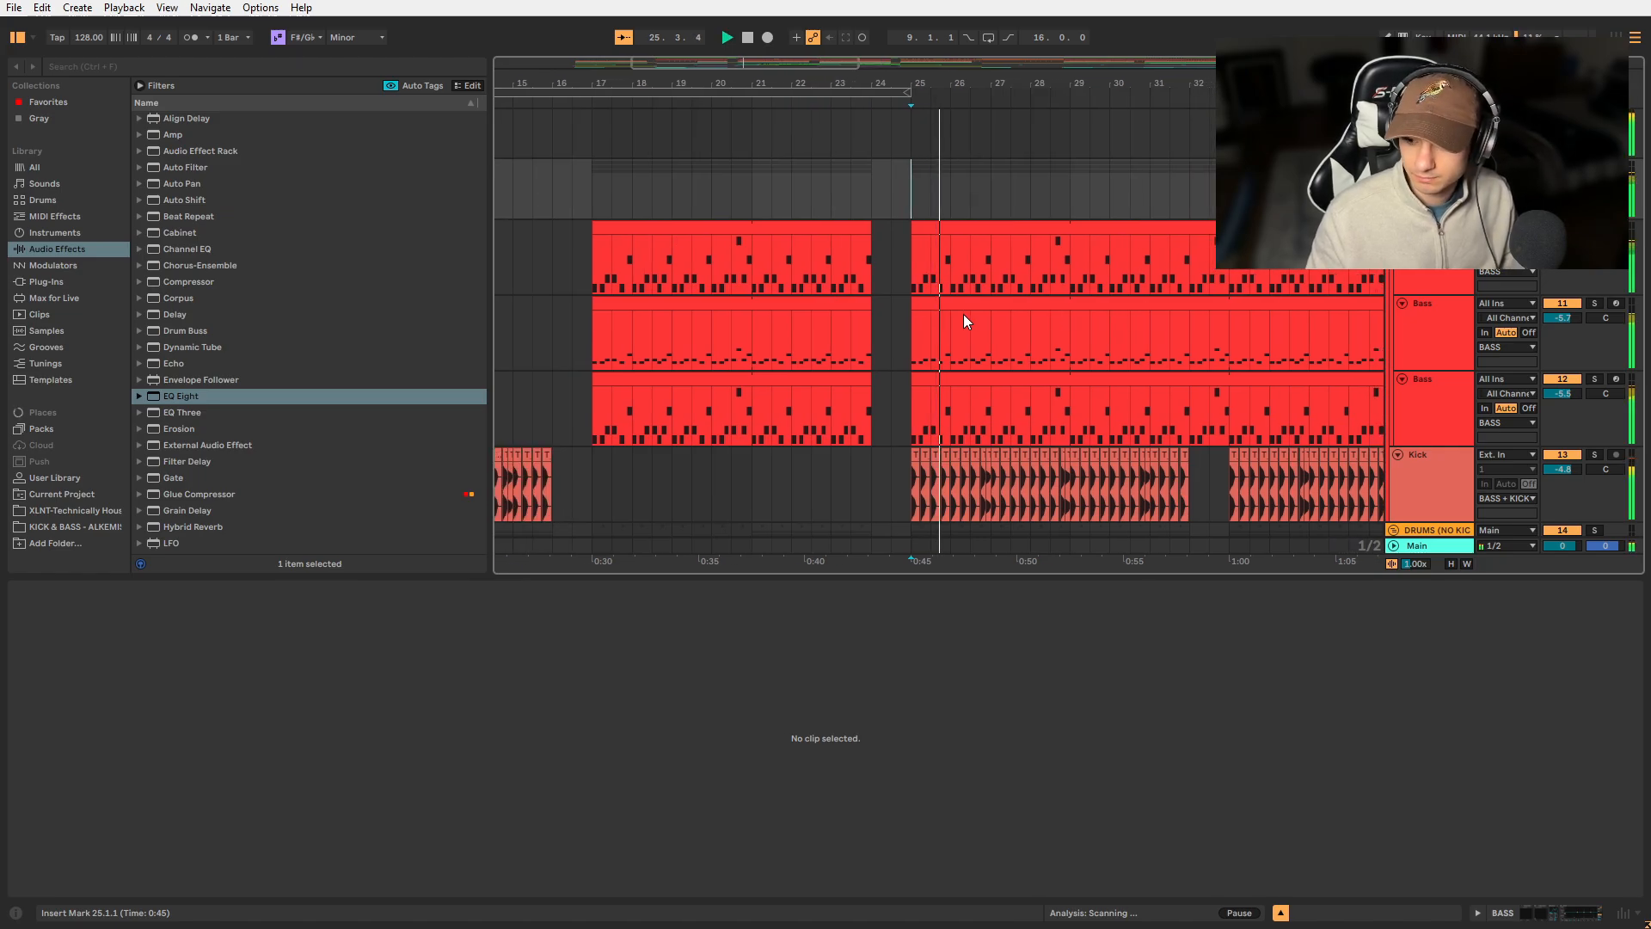
- Solo the Open Hat 2 track and the green drum top loop track in turn and play each from bar 25
scroll(963, 313, "down", 3)
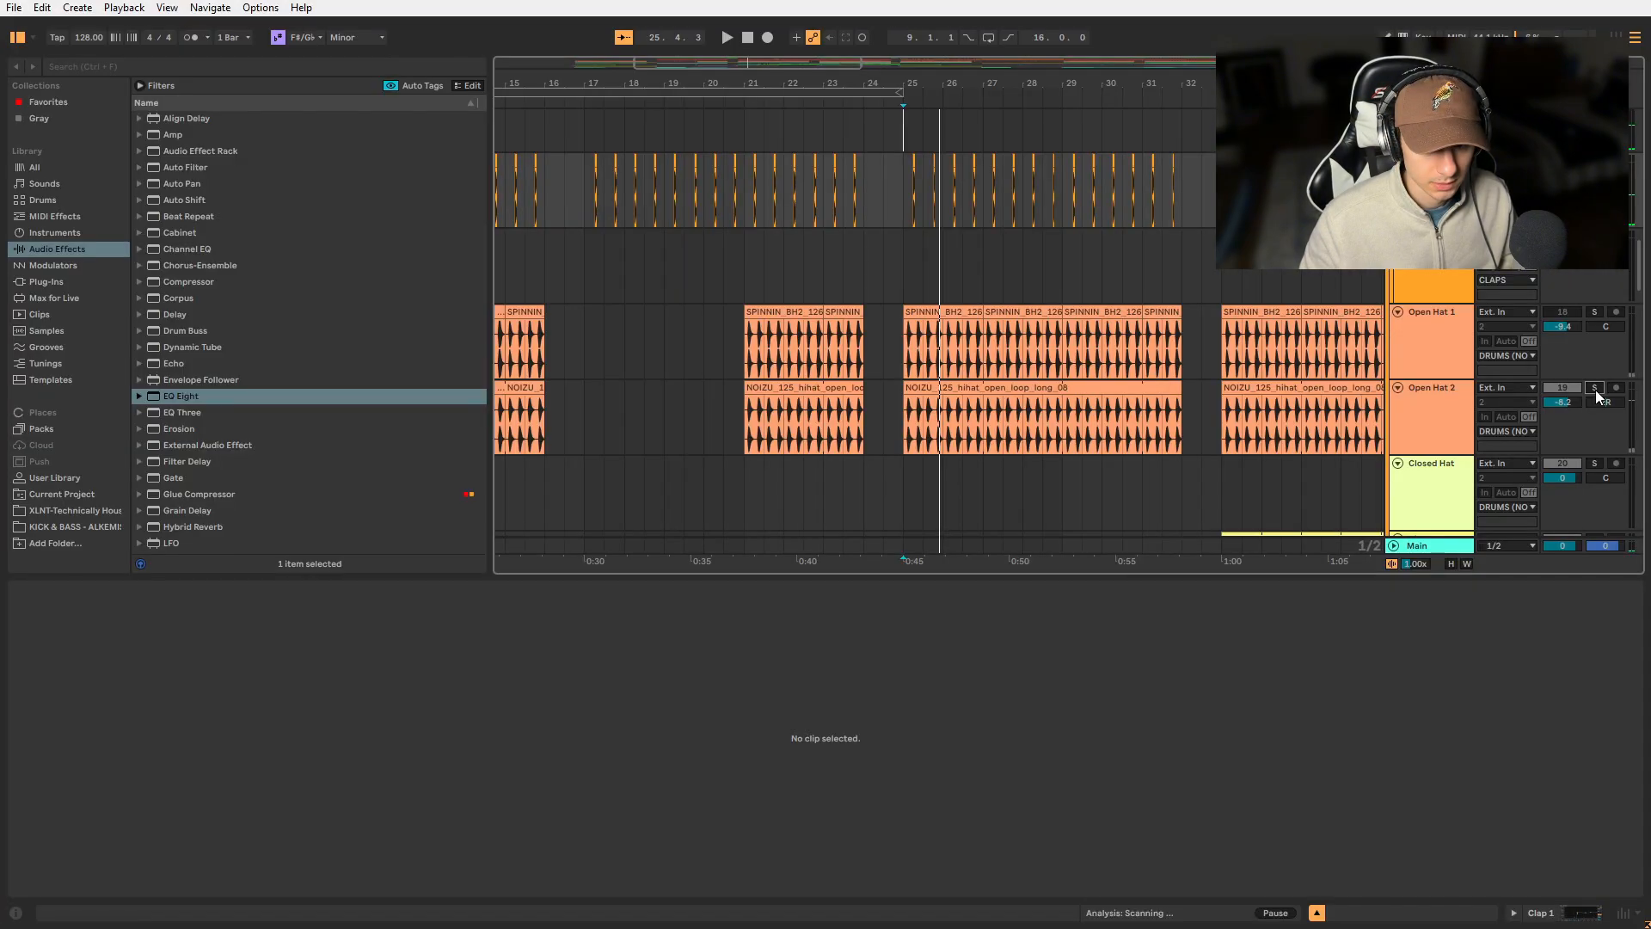
left_click(1595, 388)
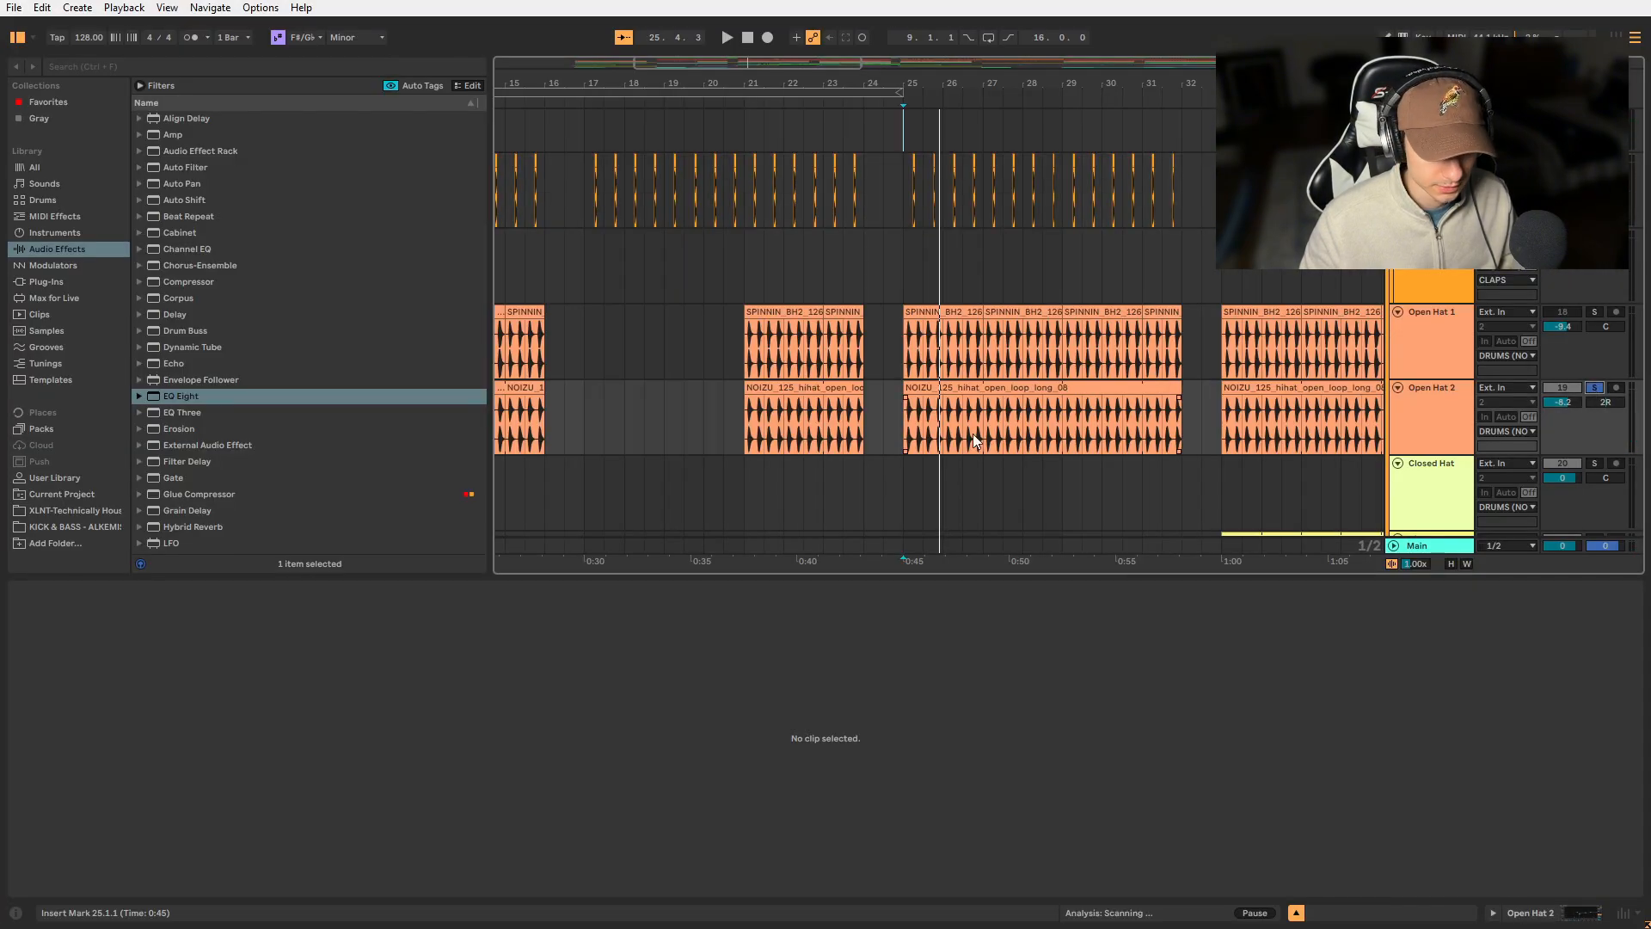
key("space")
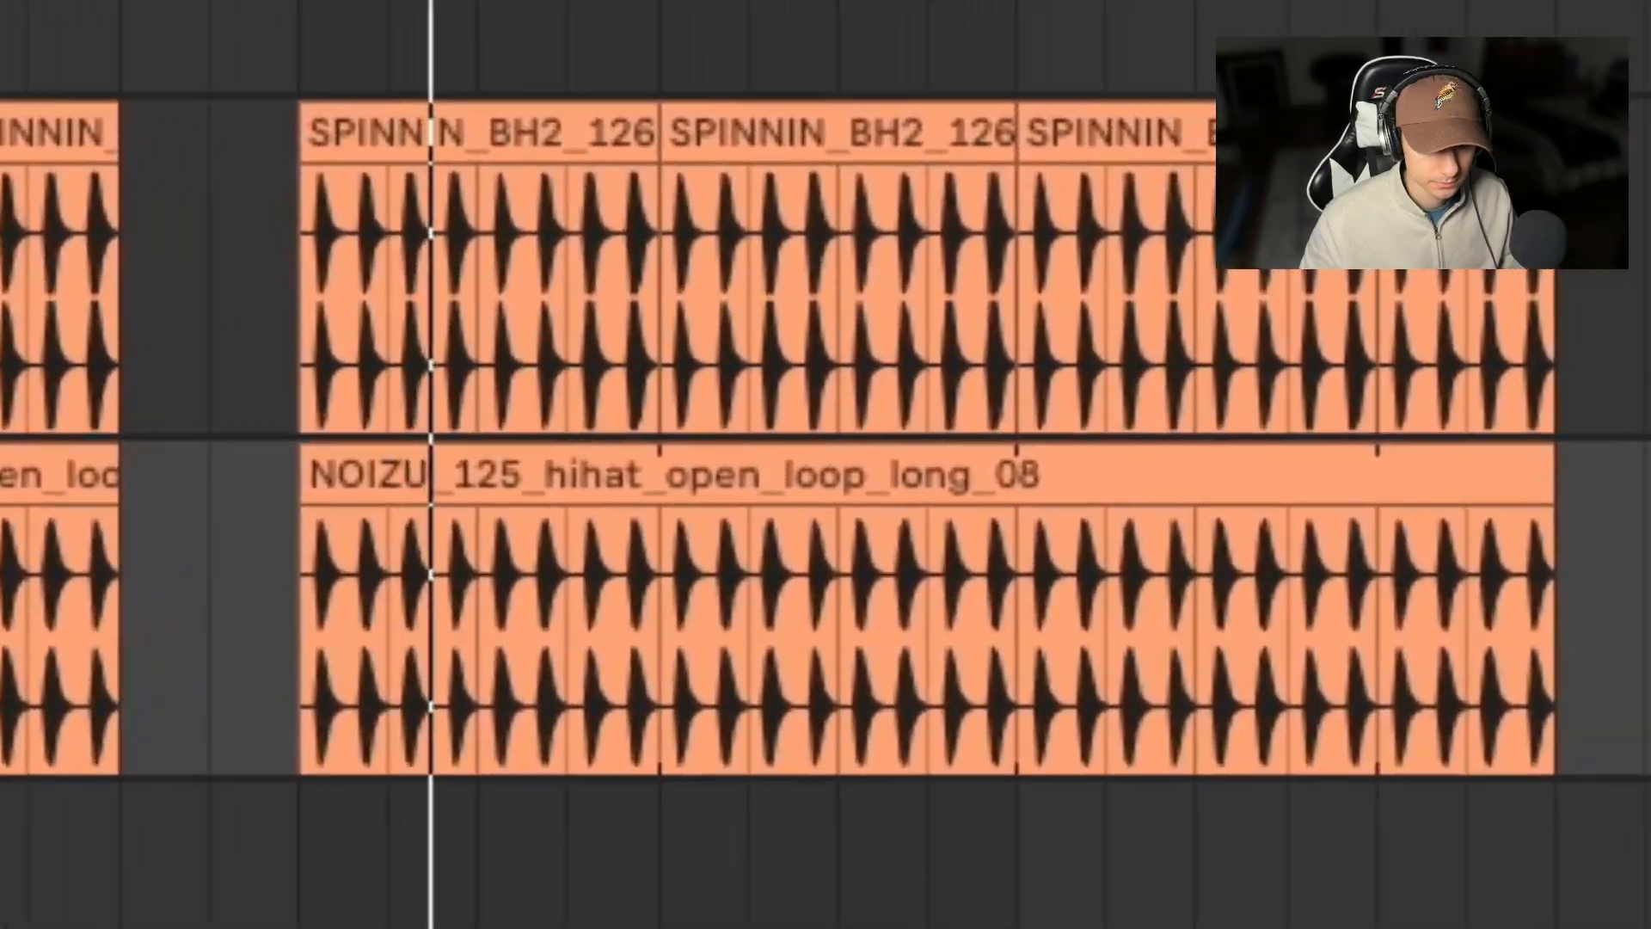
key("space")
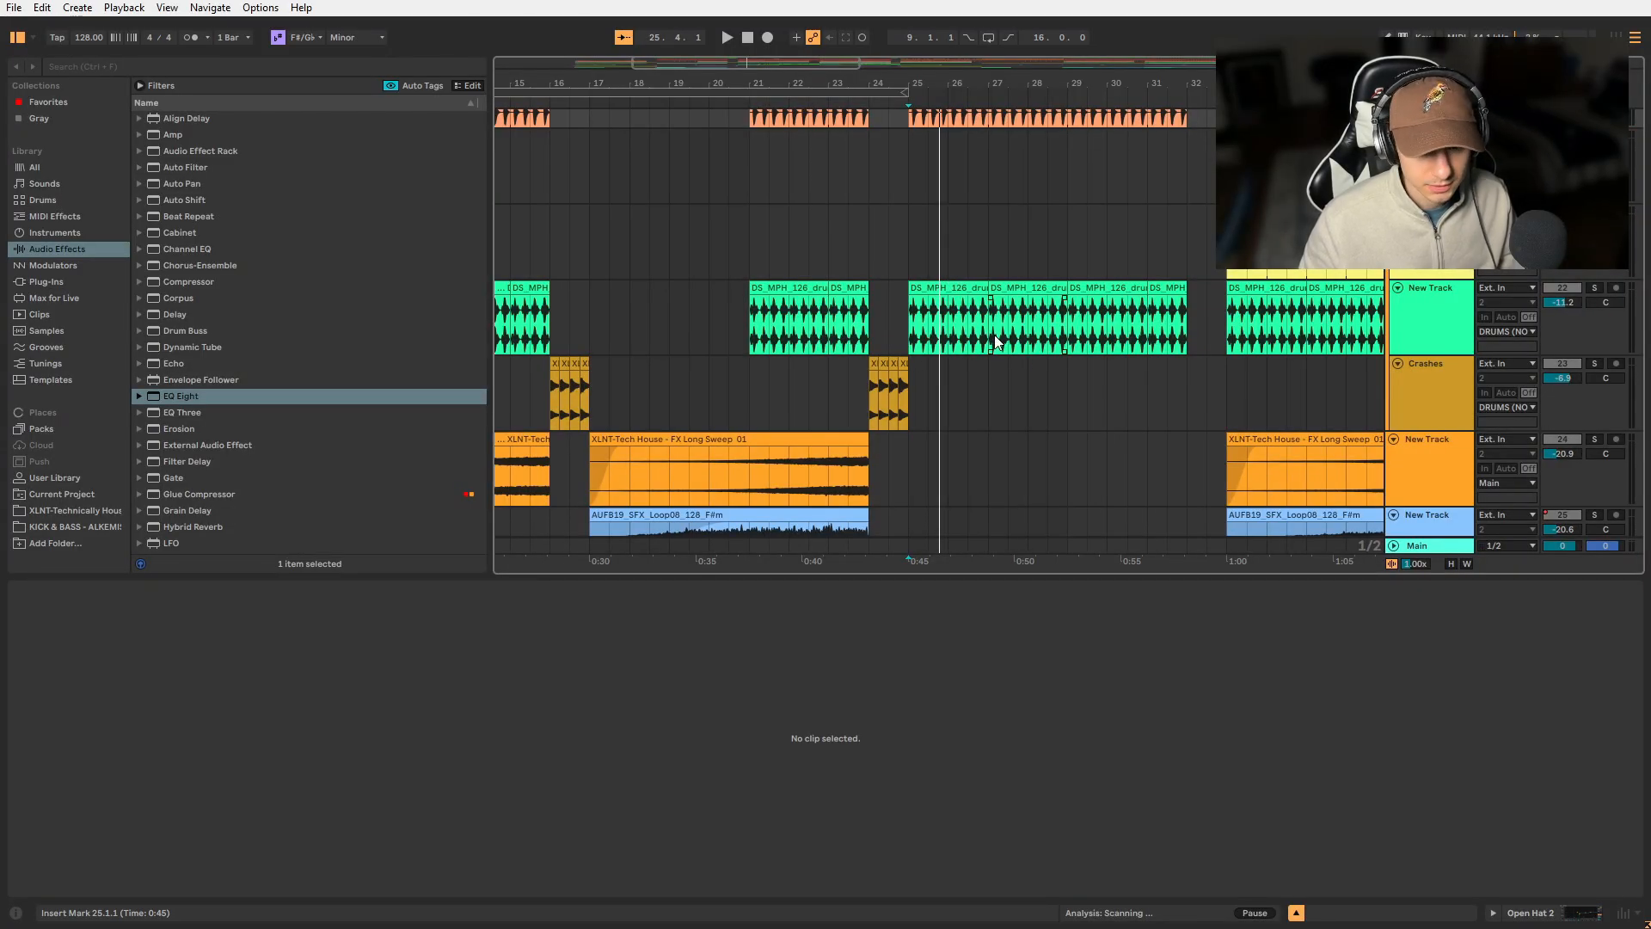
key("space")
left_click(1595, 287)
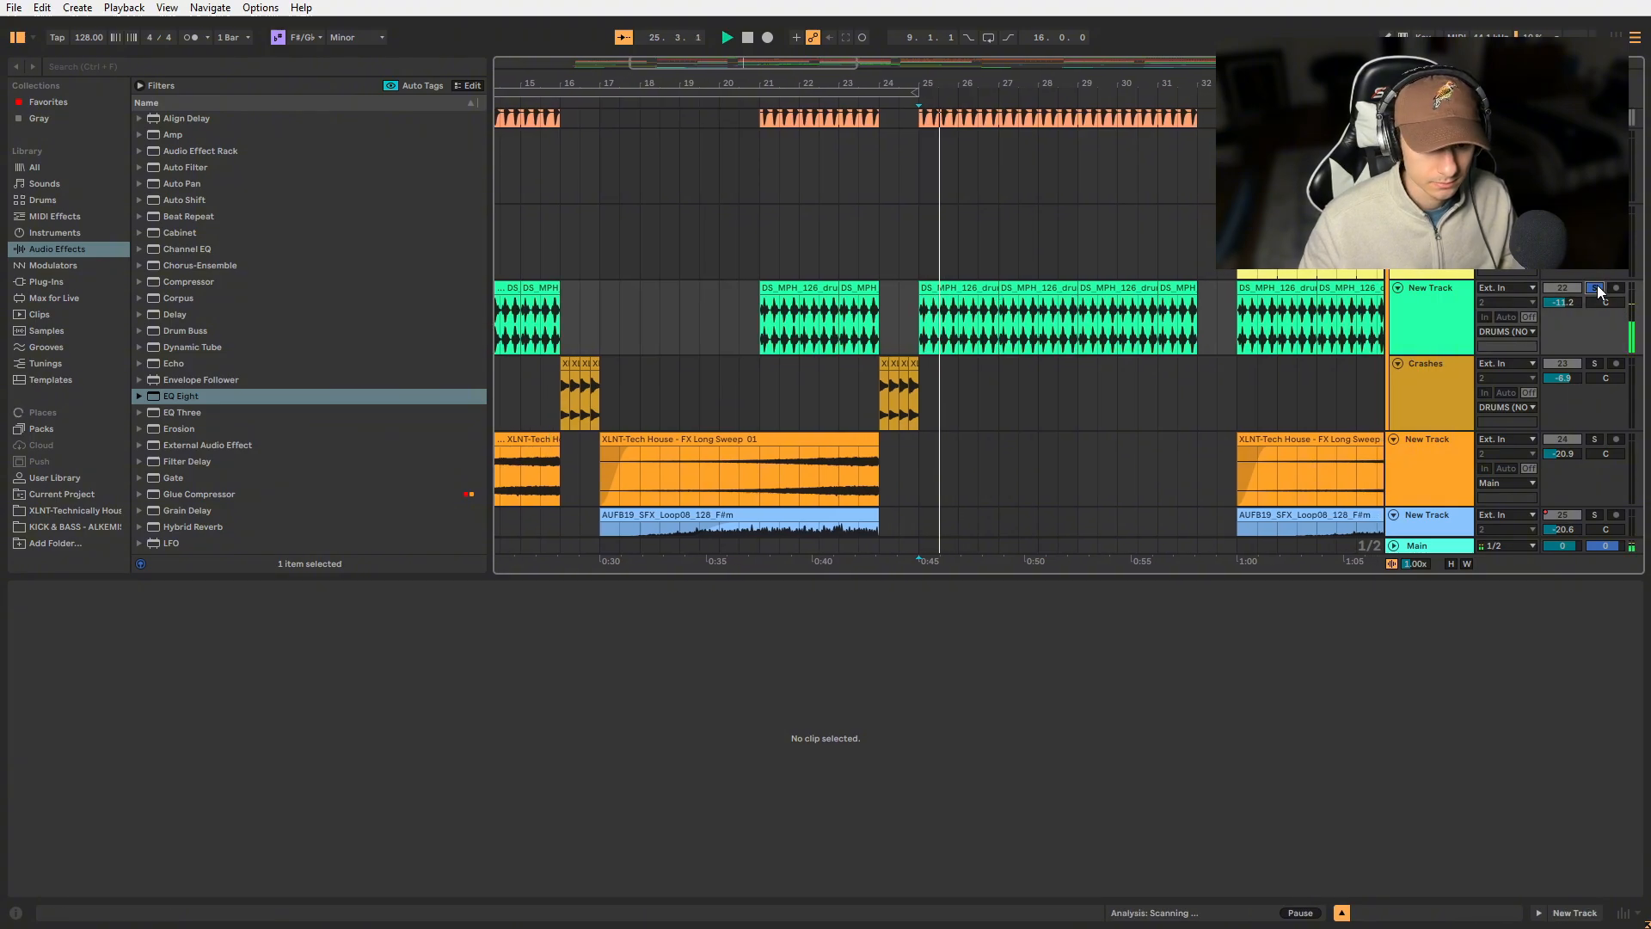
- Audition the ride pattern from bar 33 and the crashes from bar 24
left_click(1209, 245)
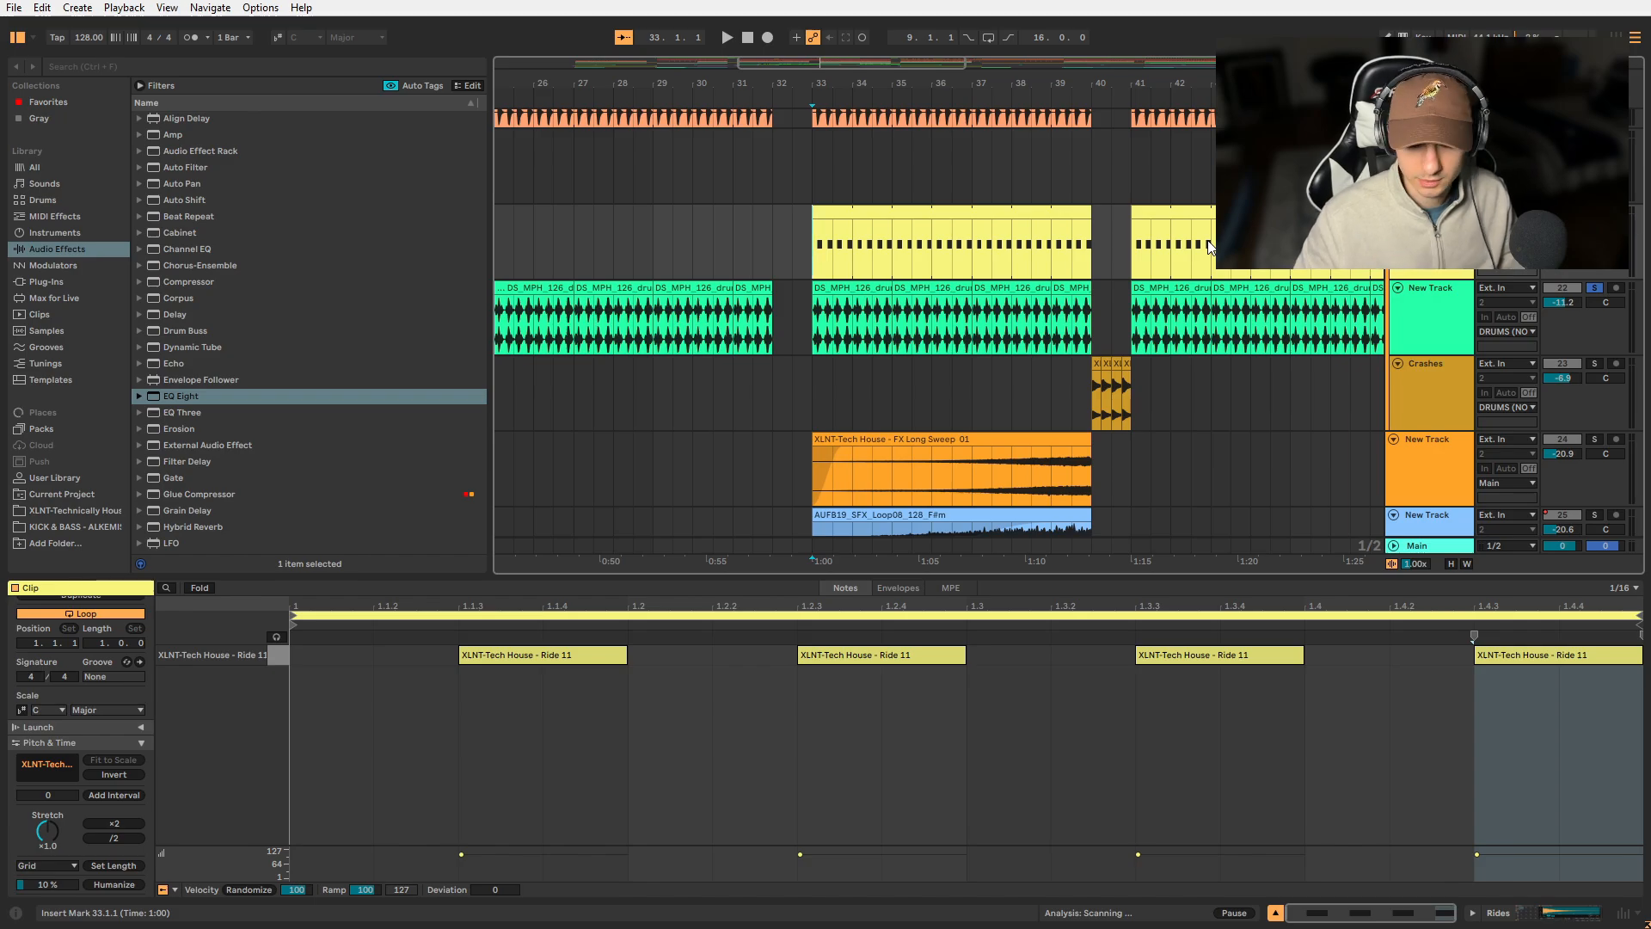
key("space")
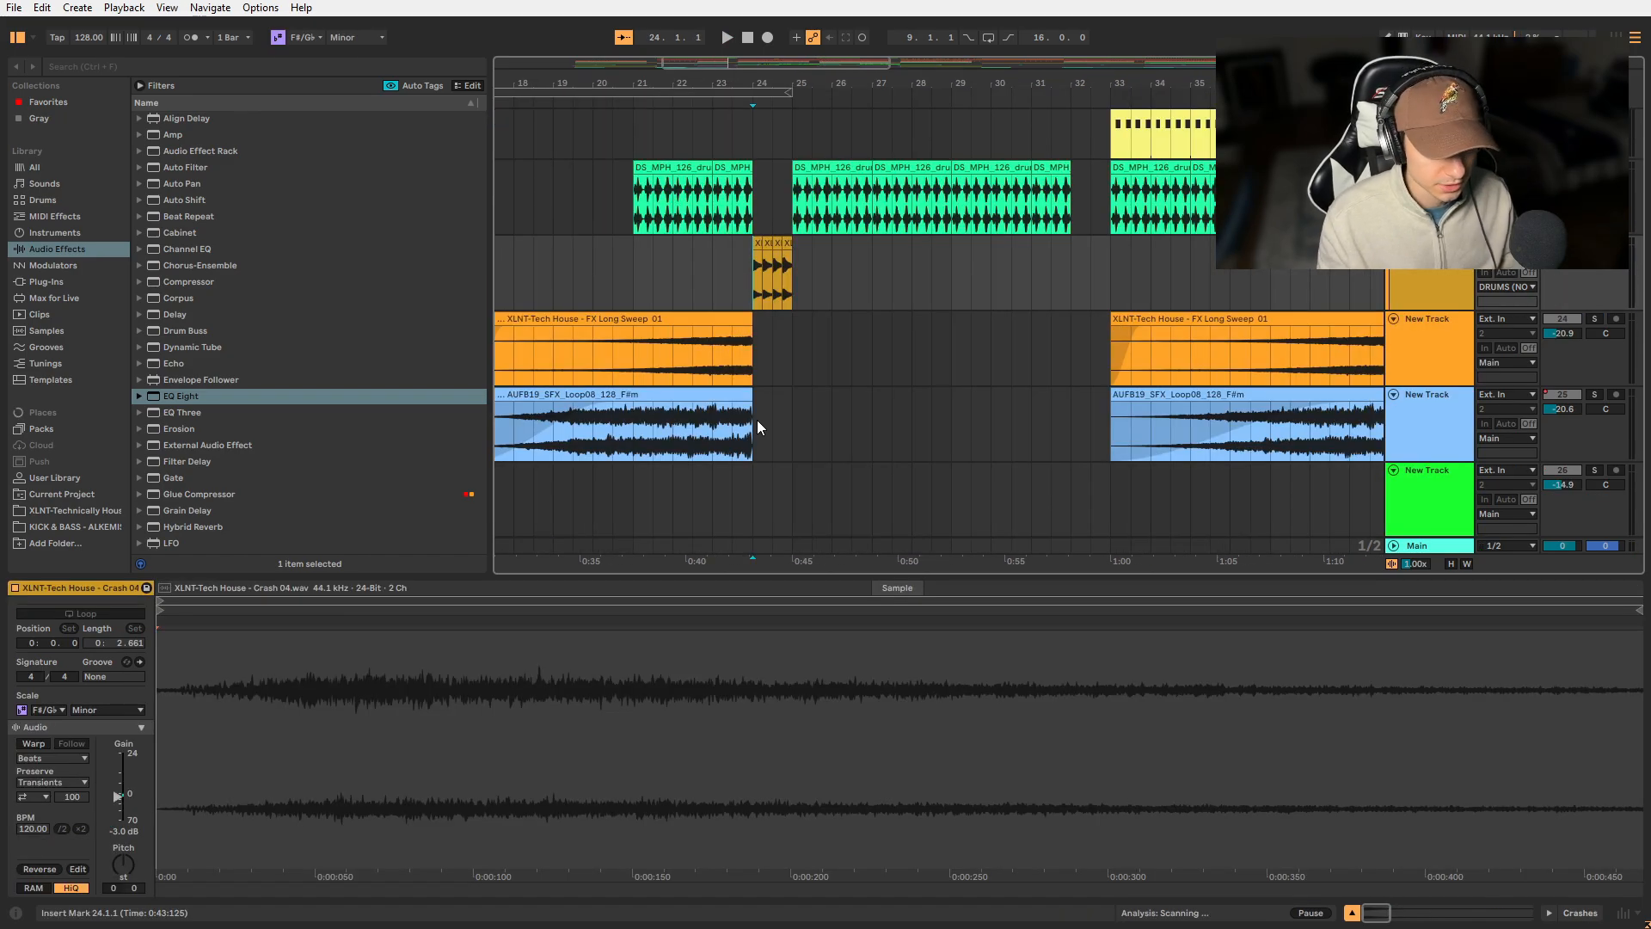
key("space")
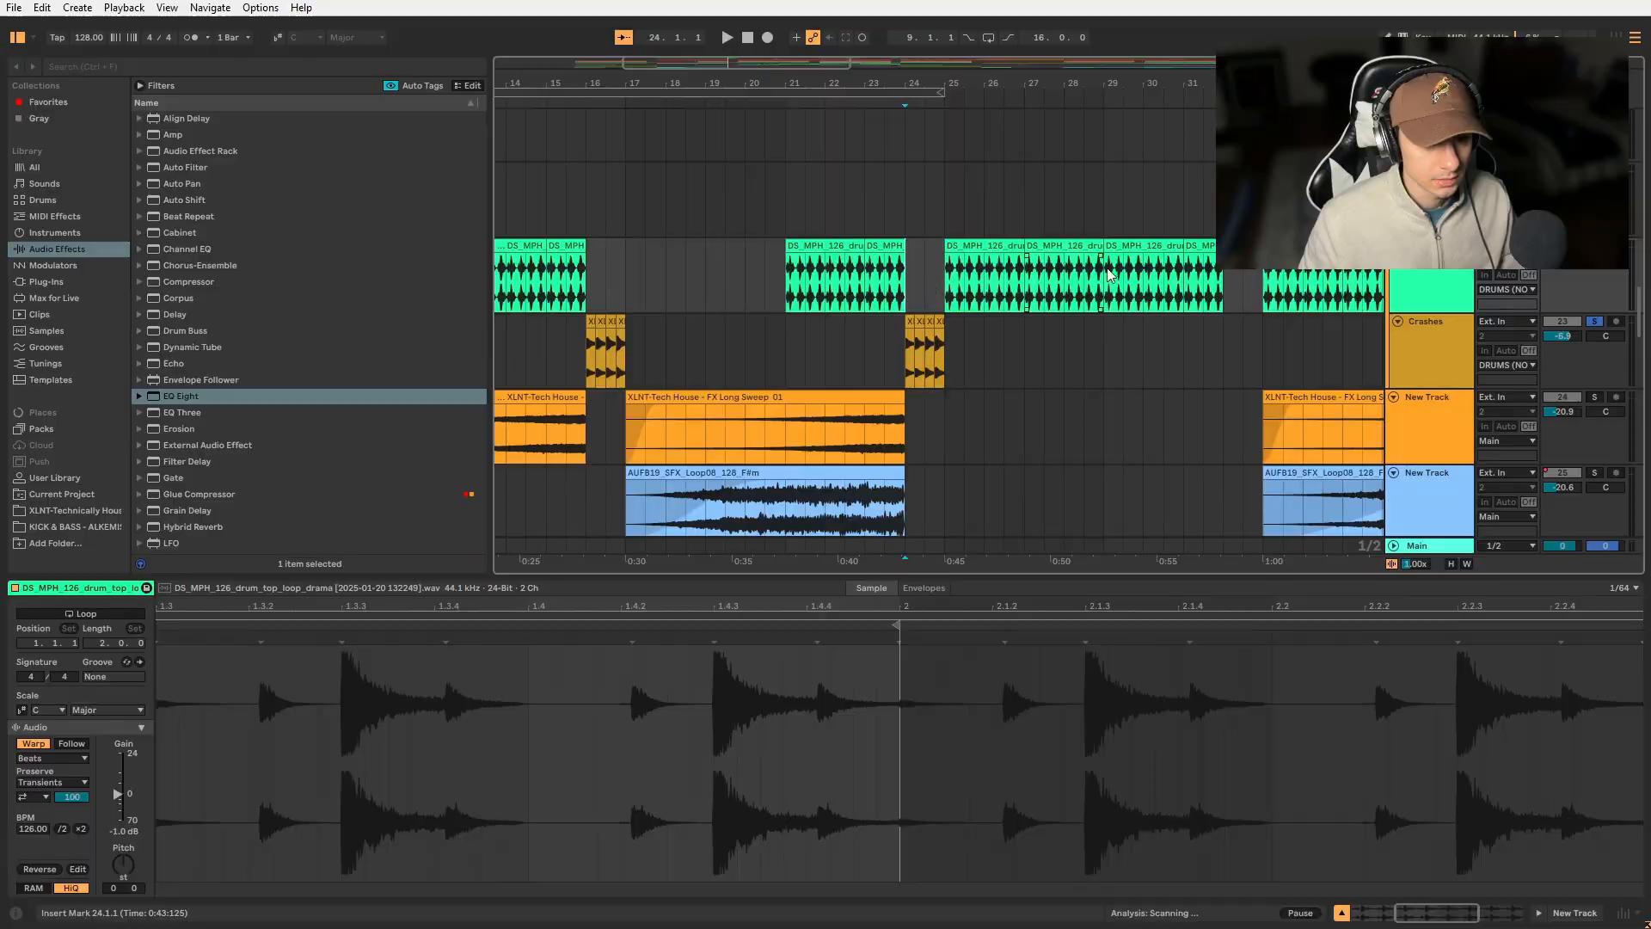
- Solo the chopped vocal track in the 27 Group and play it from bar 27
scroll(1362, 297, "up", 10)
scroll(1410, 318, "down", 1)
left_click(1597, 355)
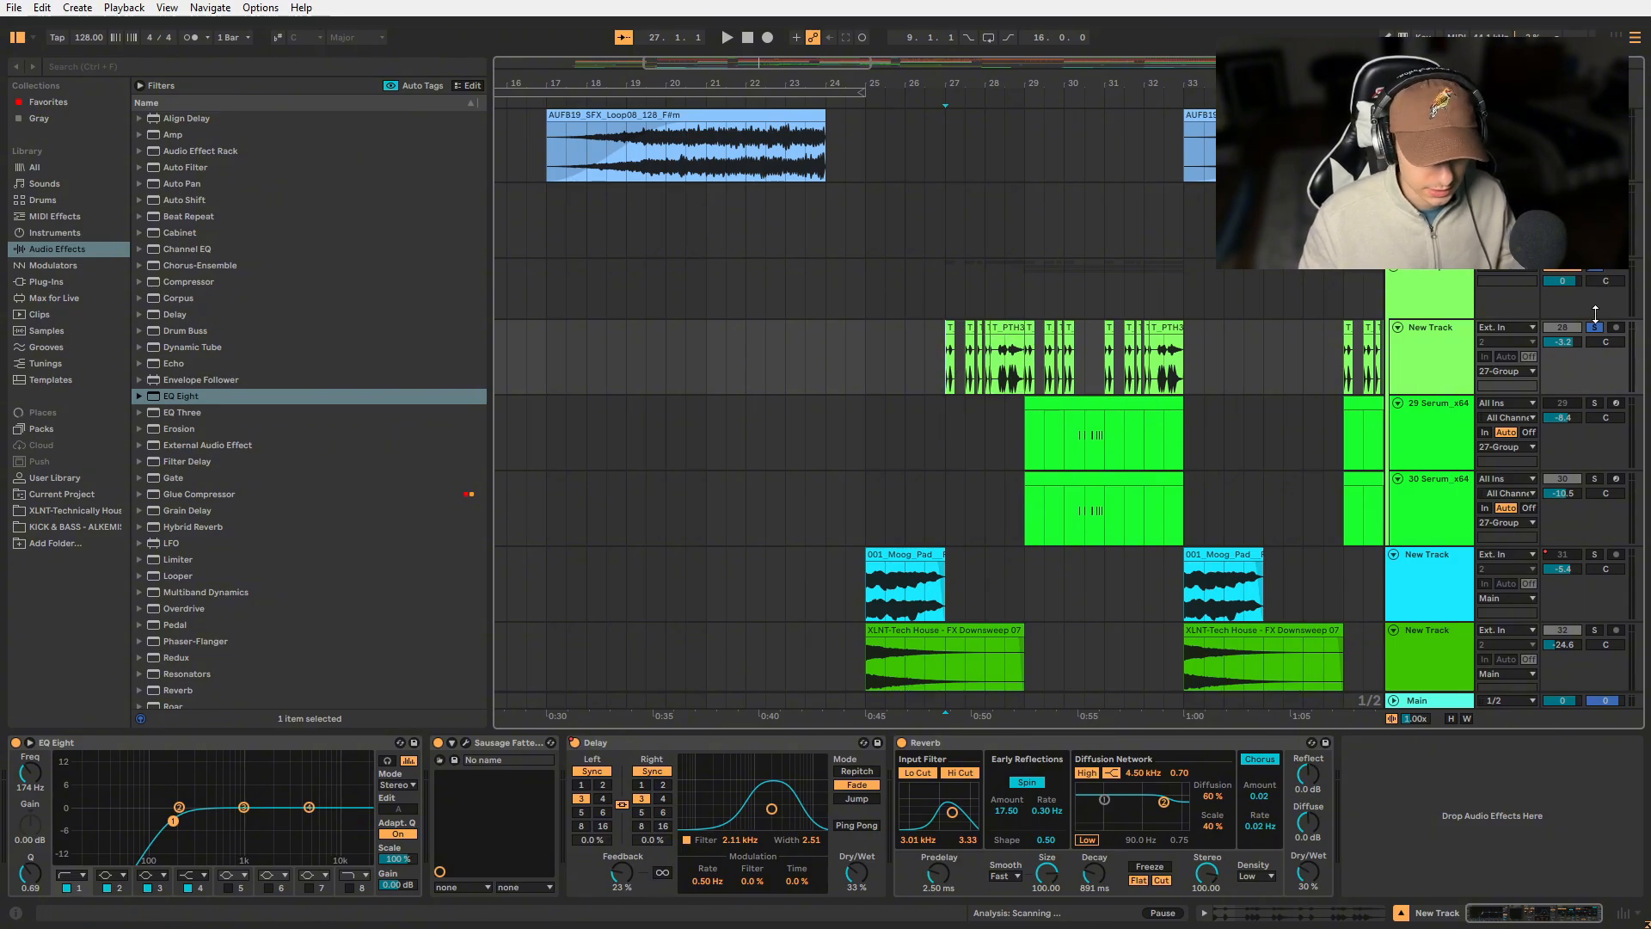
key("space")
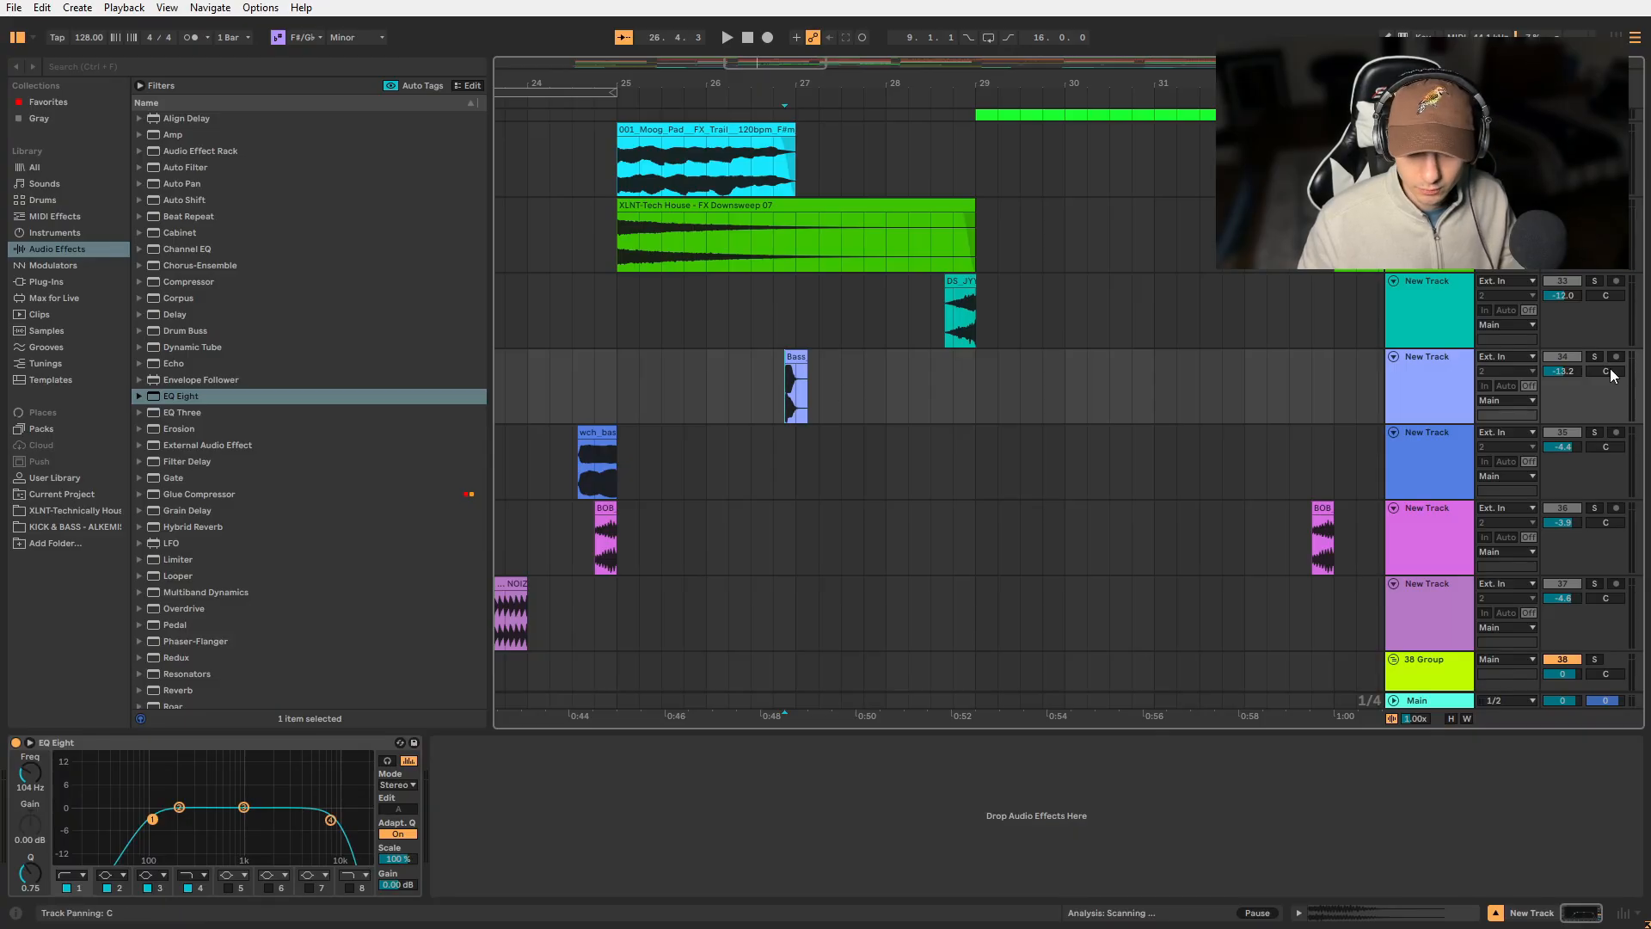
- Solo effect tracks 34, 33 and 35 in turn to audition their short clips
left_click(1593, 356)
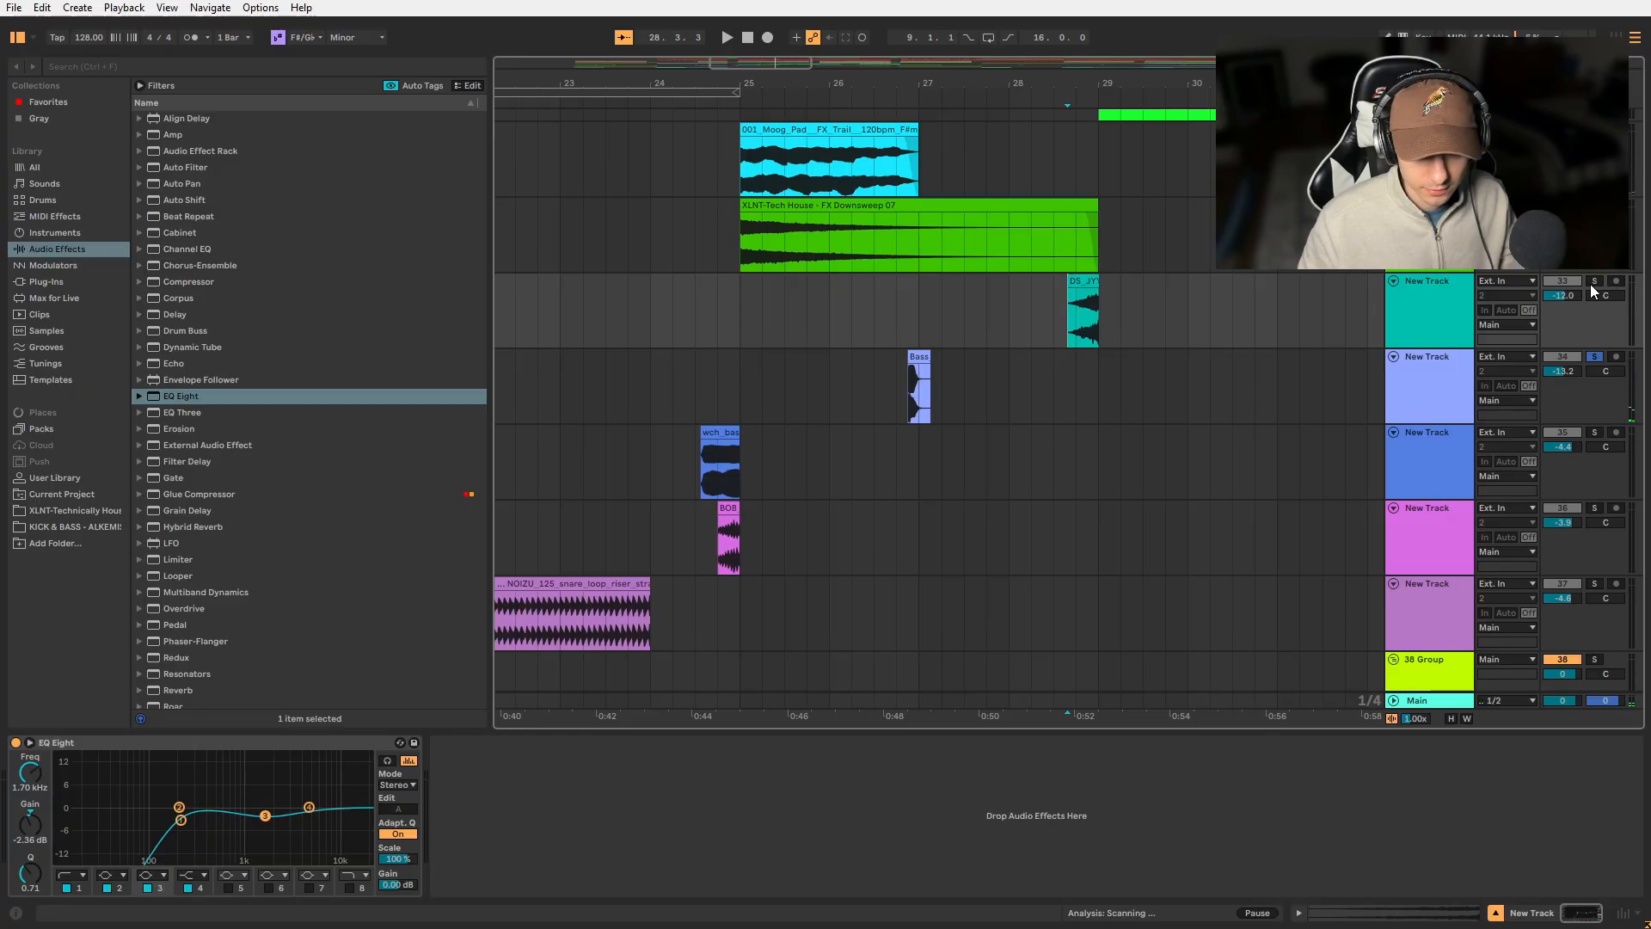
left_click(1594, 281)
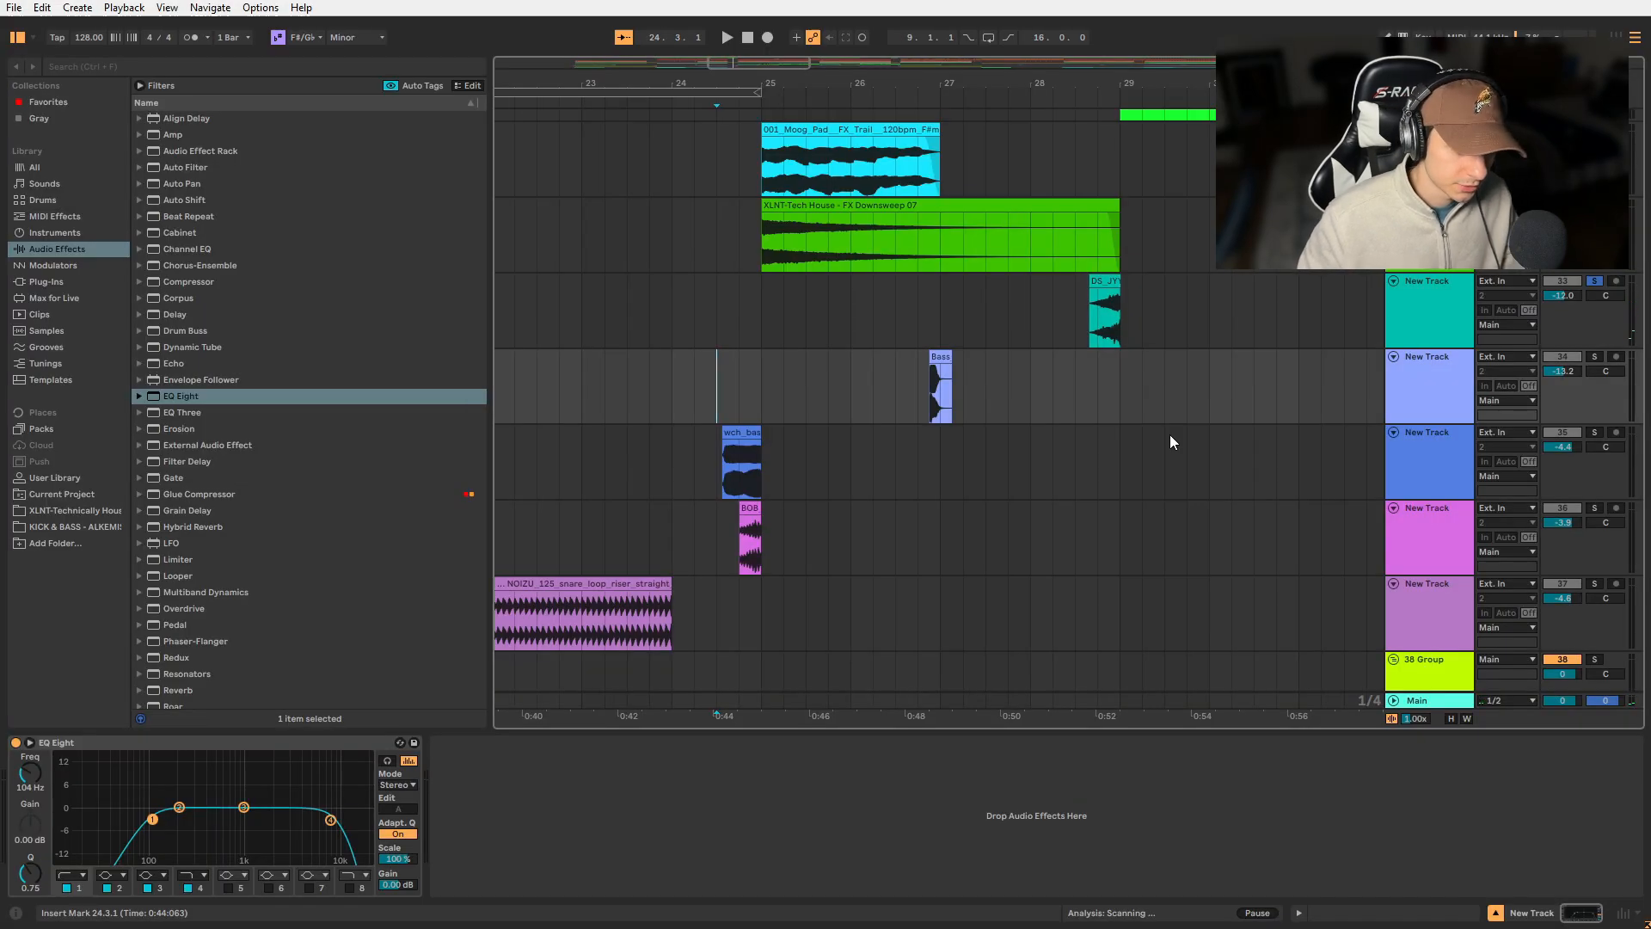
left_click(1594, 432)
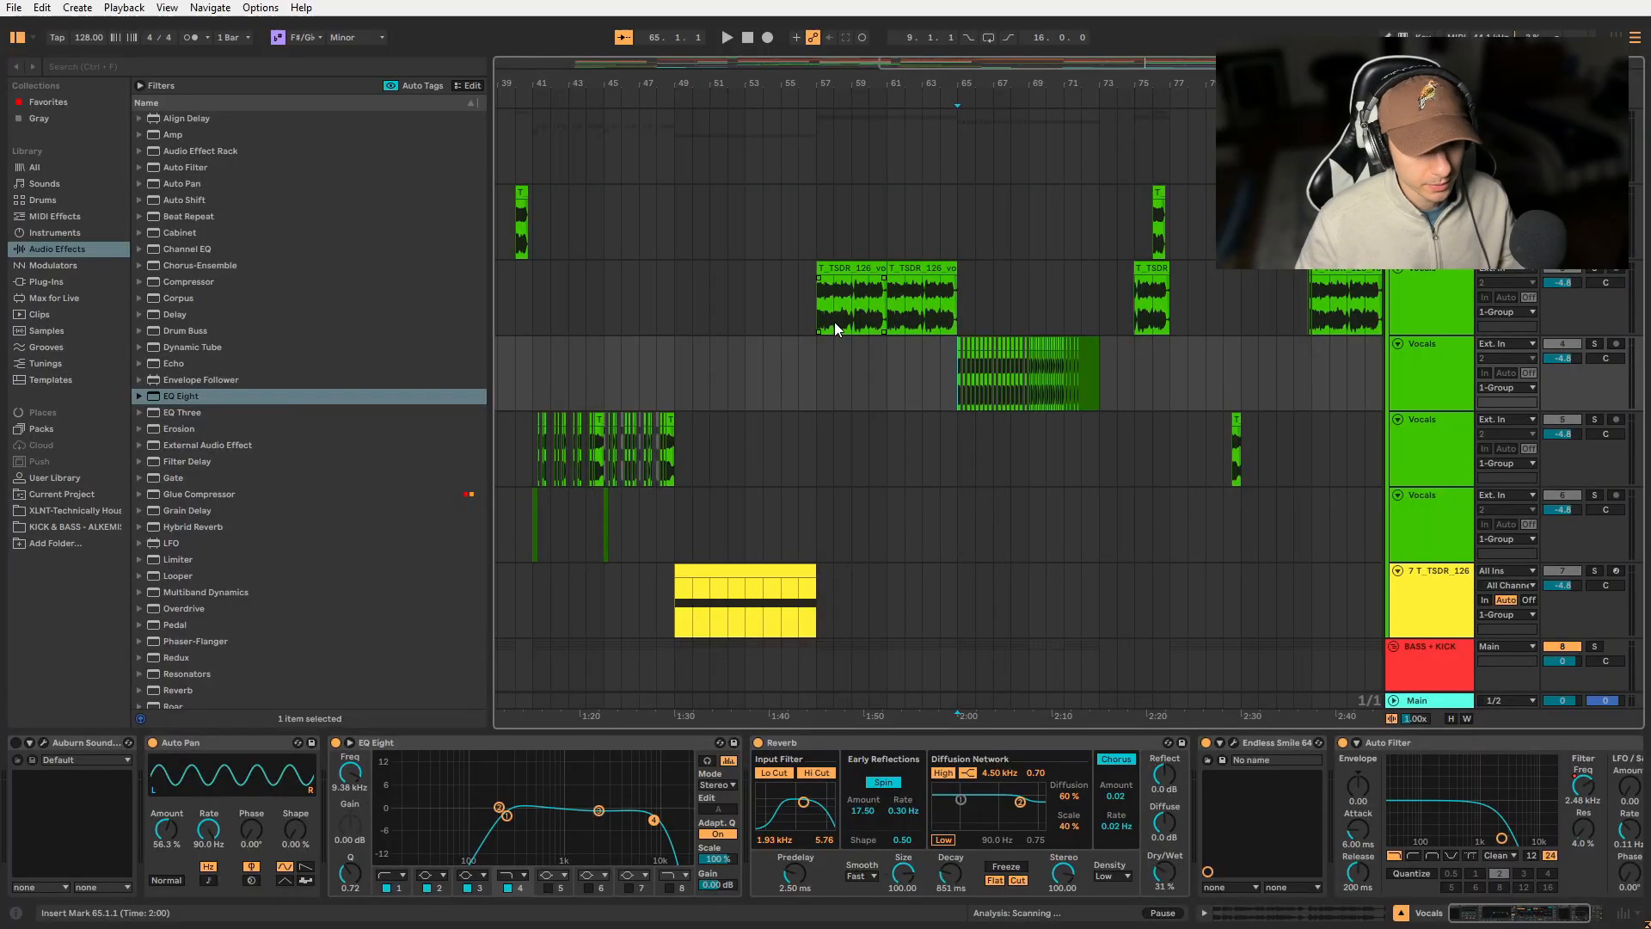
- Solo the Vocals track holding the accelerating build-up chops that start at bar 65 and play them
key("ctrl+z")
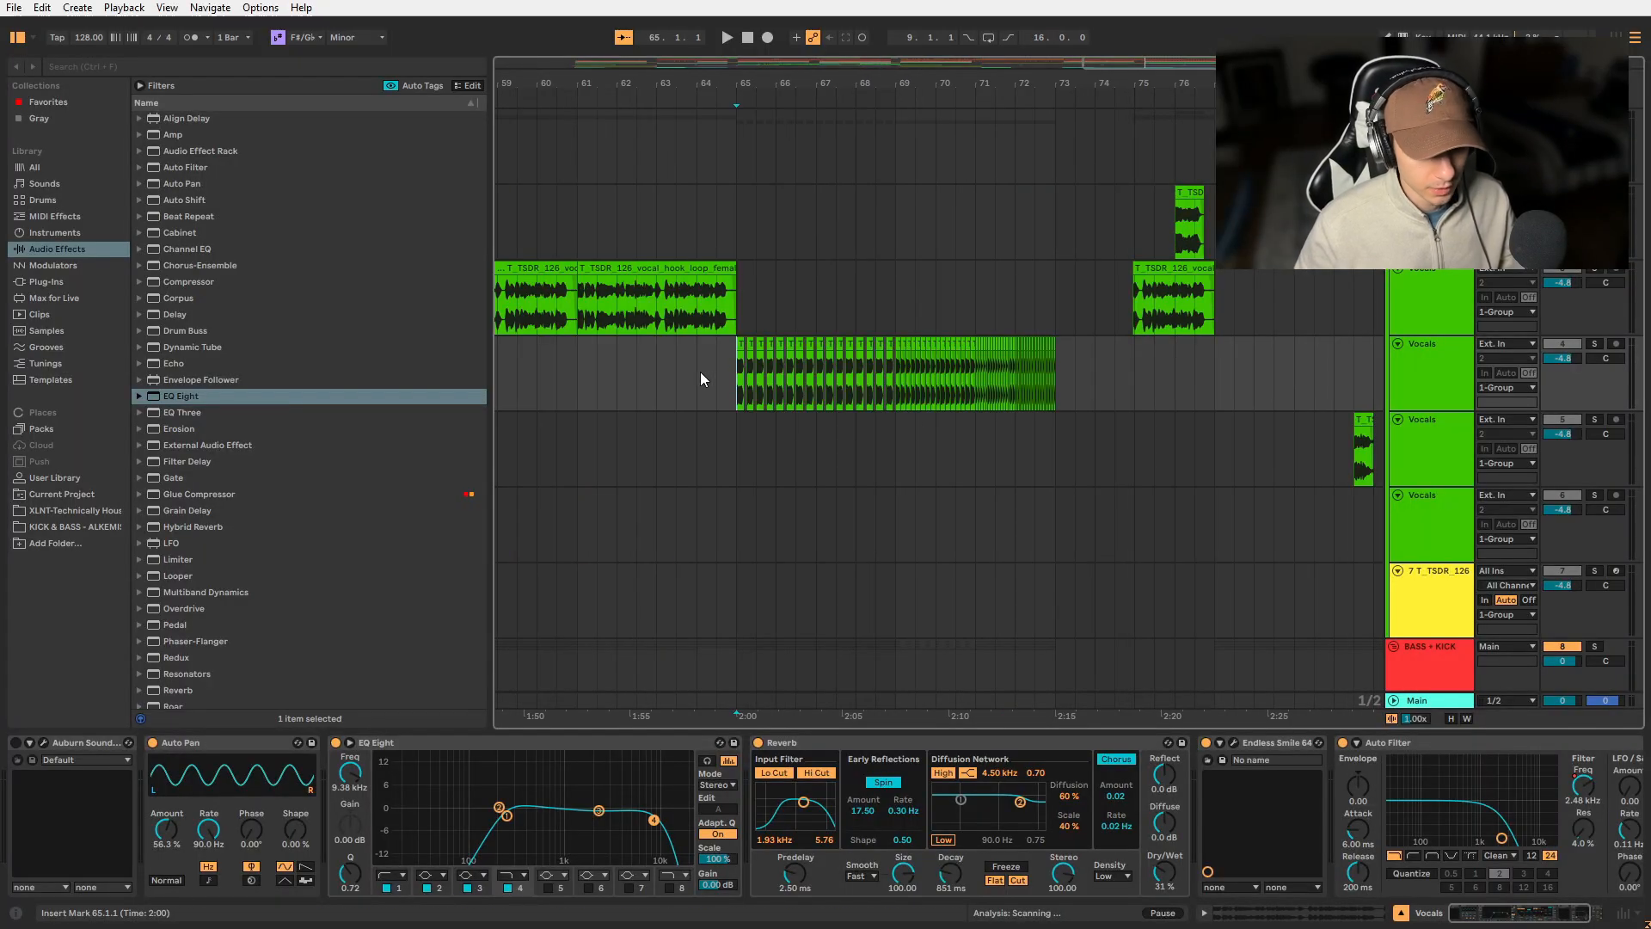
left_click(1595, 344)
key("space")
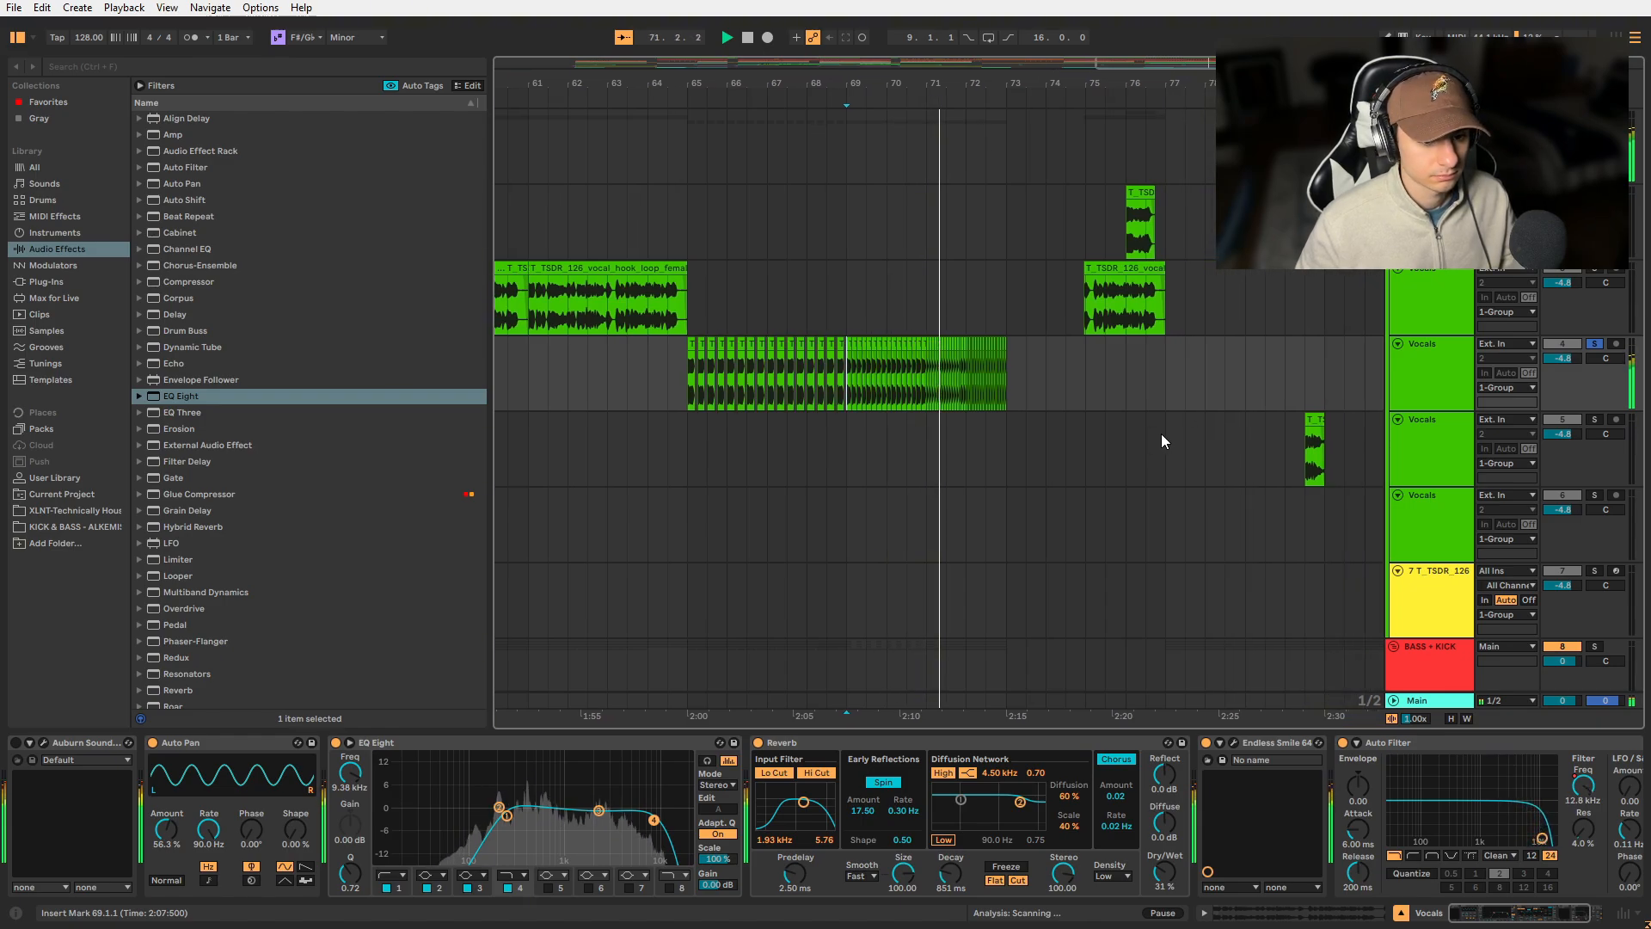
- Examine how the bass, kick, claps, hats, sweeps and risers are arranged in the build-up between bars 65 and 73
scroll(878, 503, "down", 3)
scroll(890, 507, "down", 5)
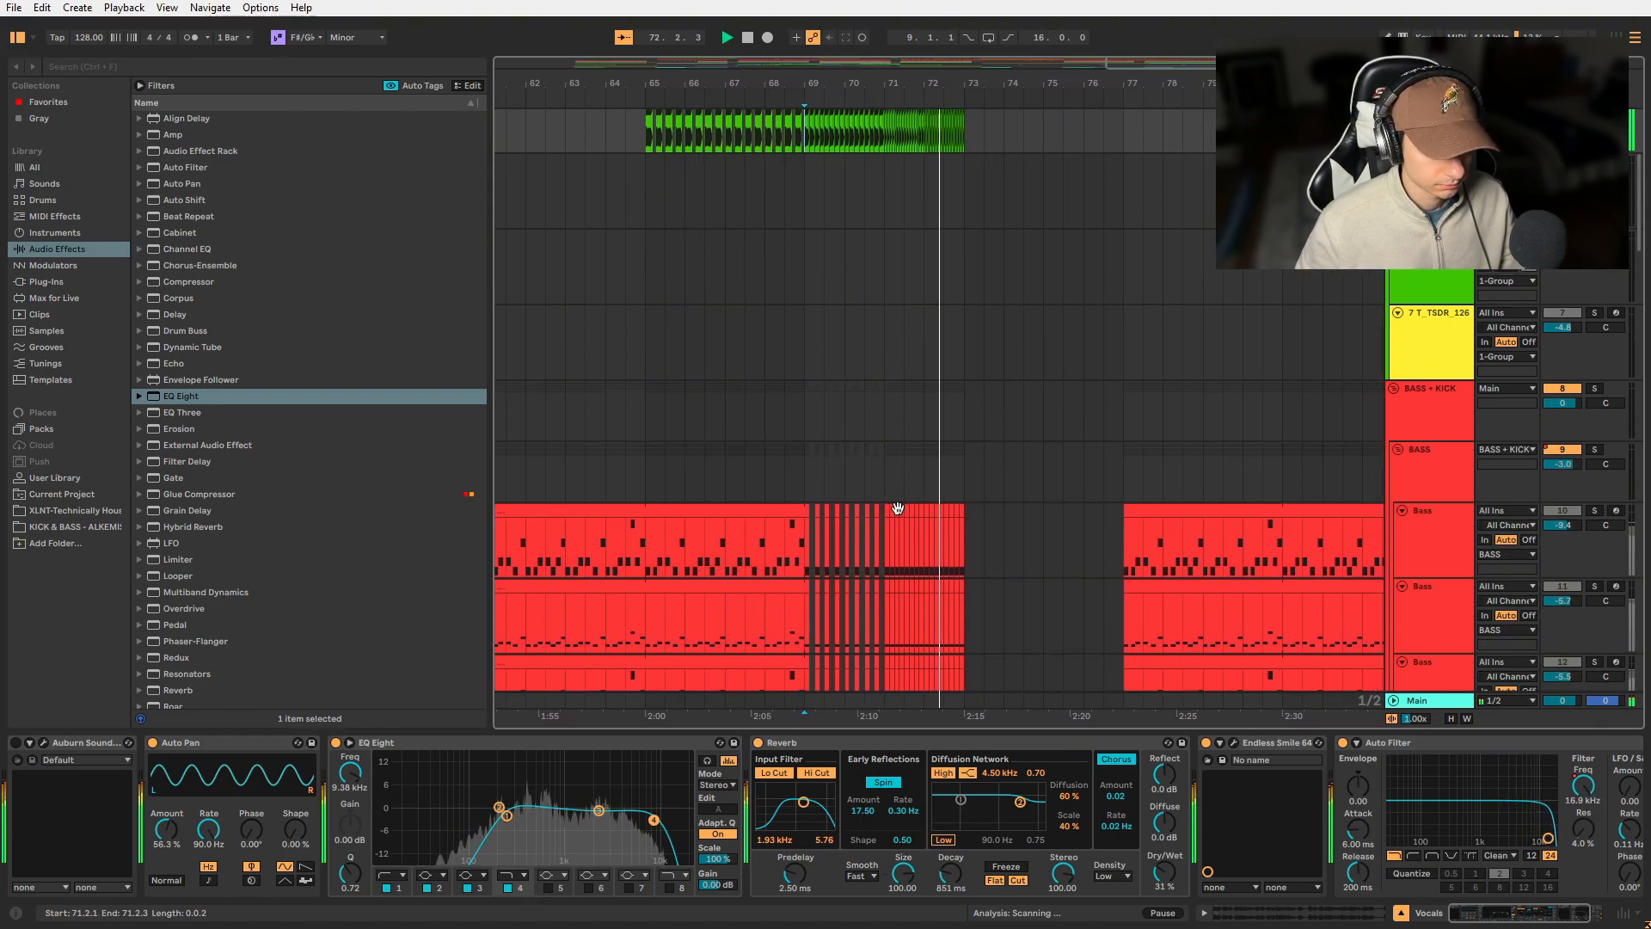
key("space")
left_click(809, 313)
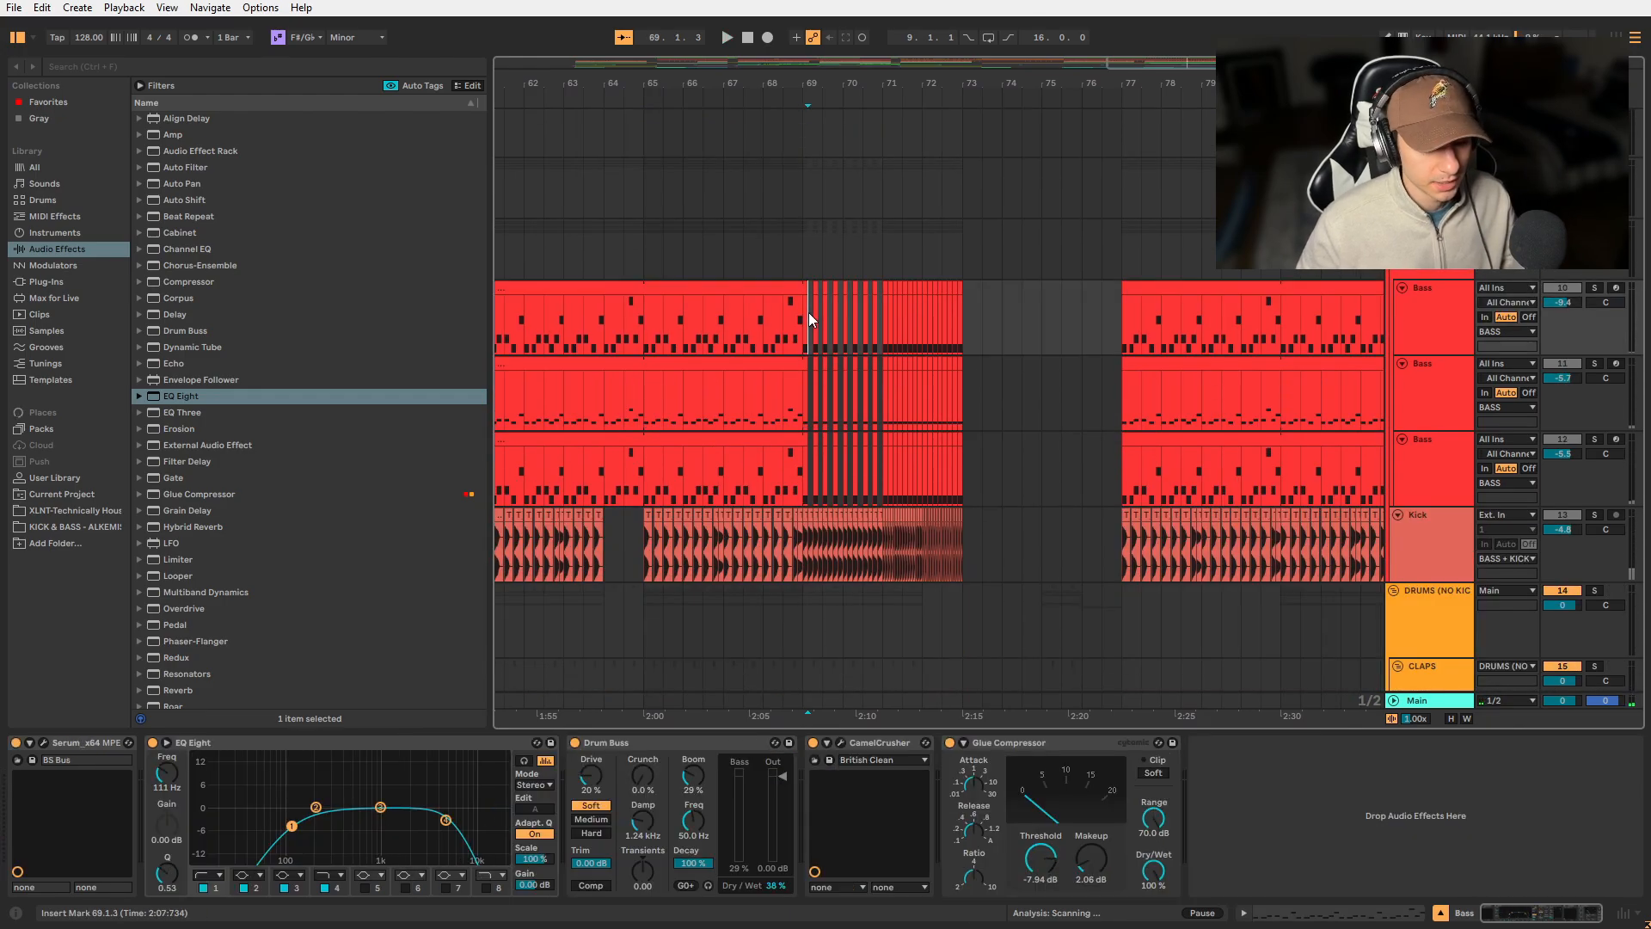
scroll(809, 313, "down", 2)
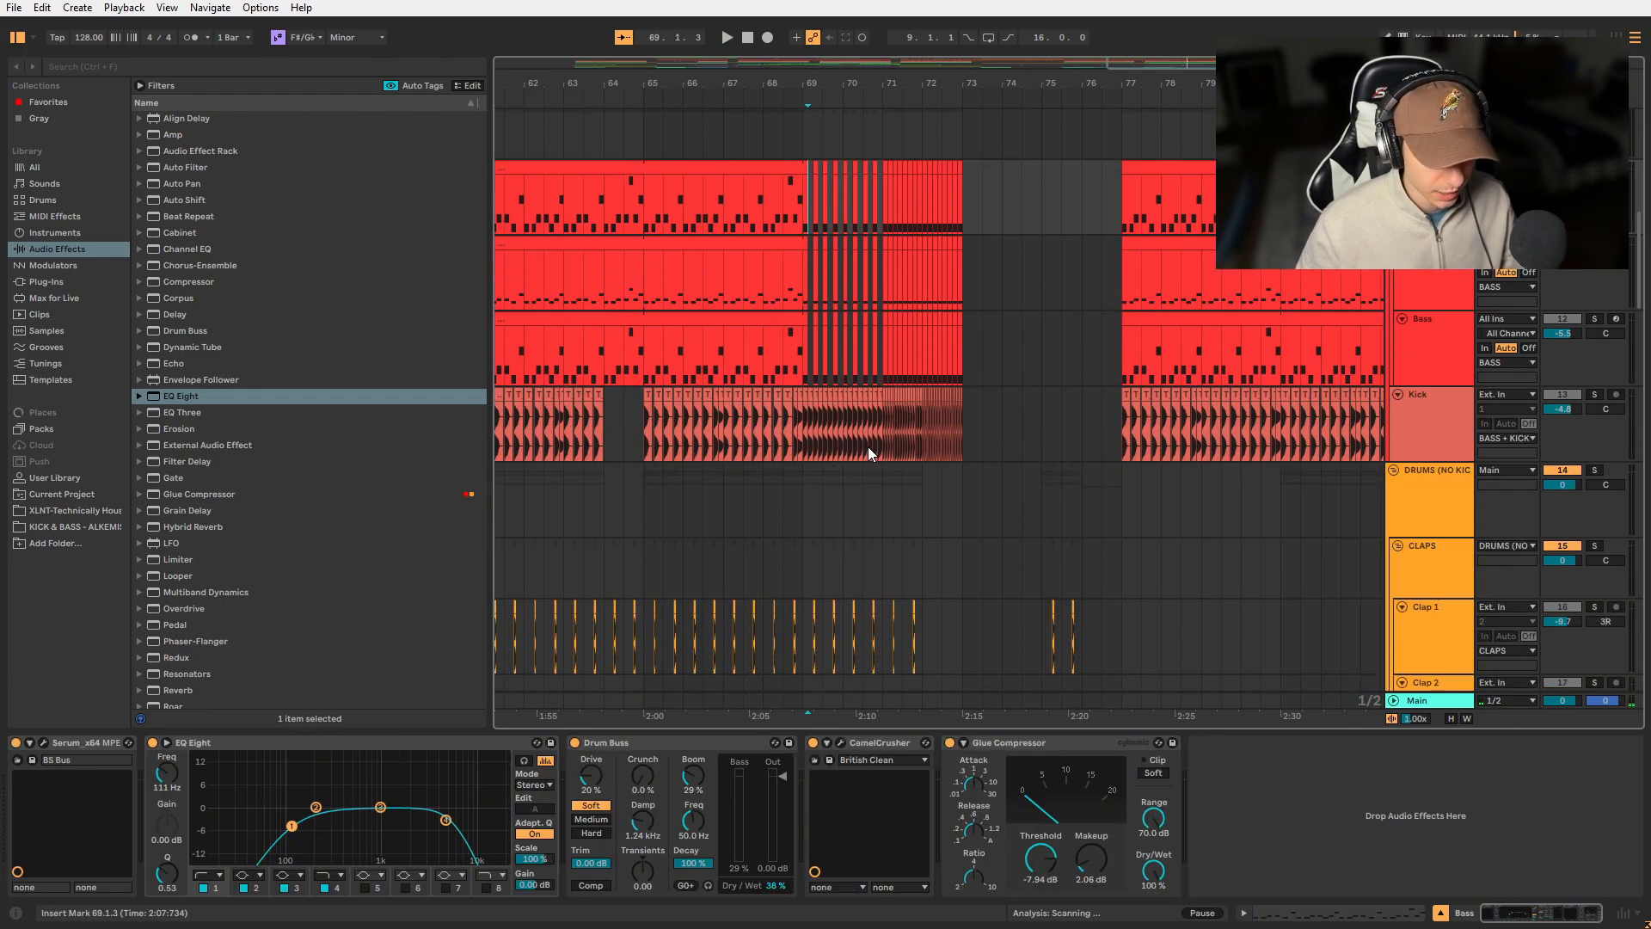
left_click(806, 437)
scroll(807, 436, "down", 5)
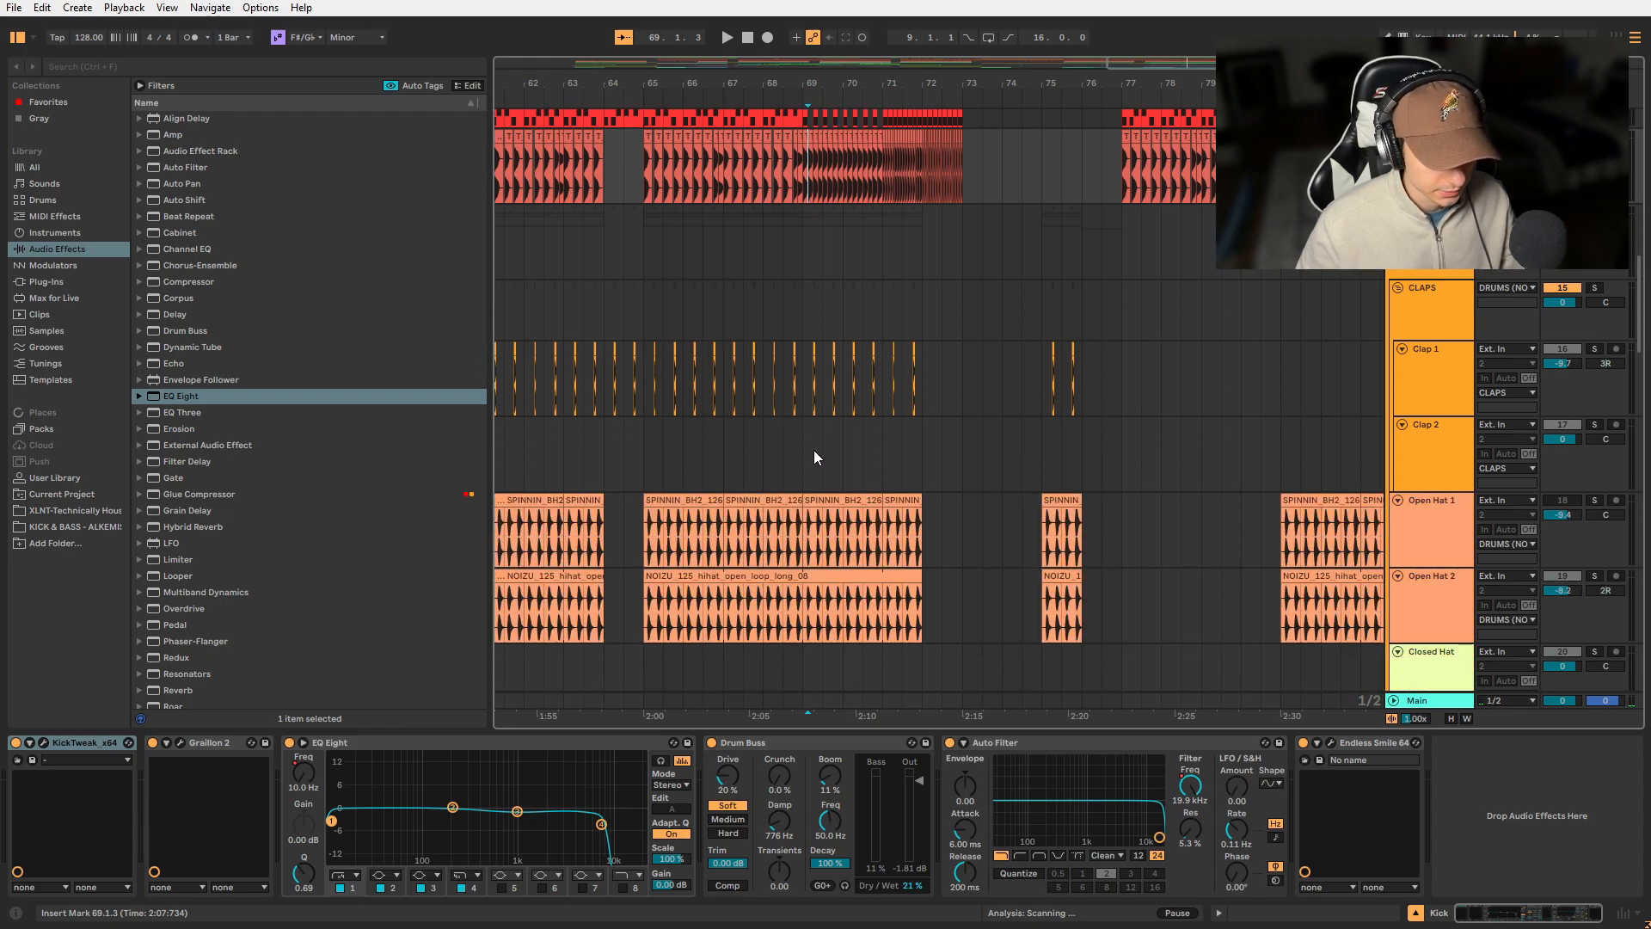
scroll(870, 515, "down", 4)
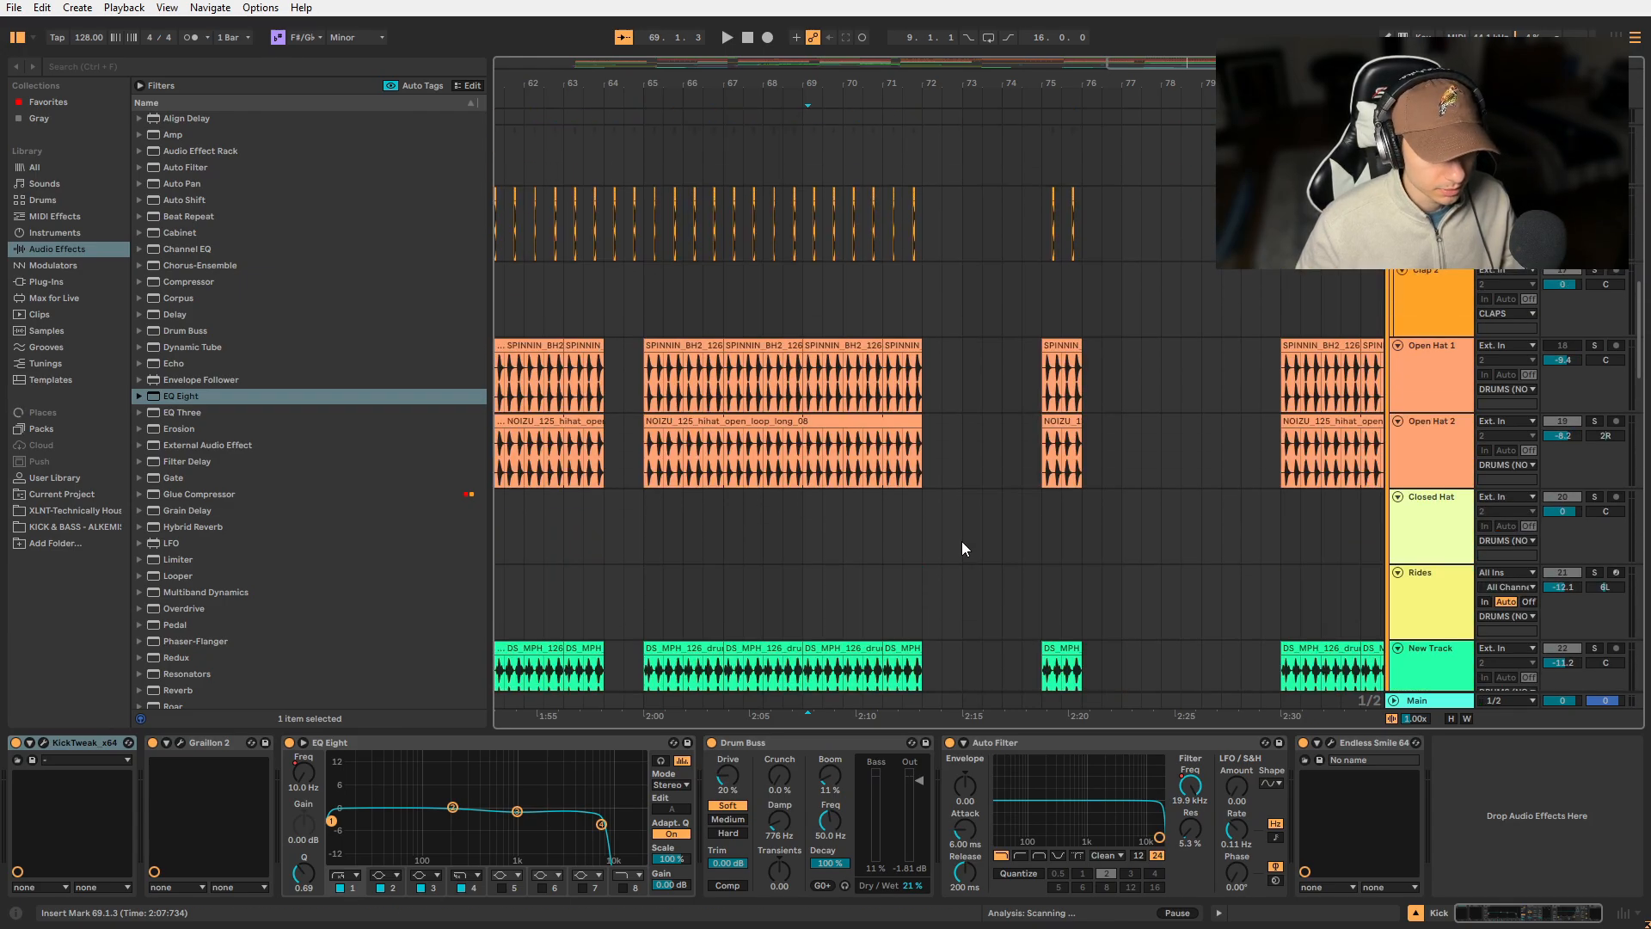
scroll(967, 549, "down", 2)
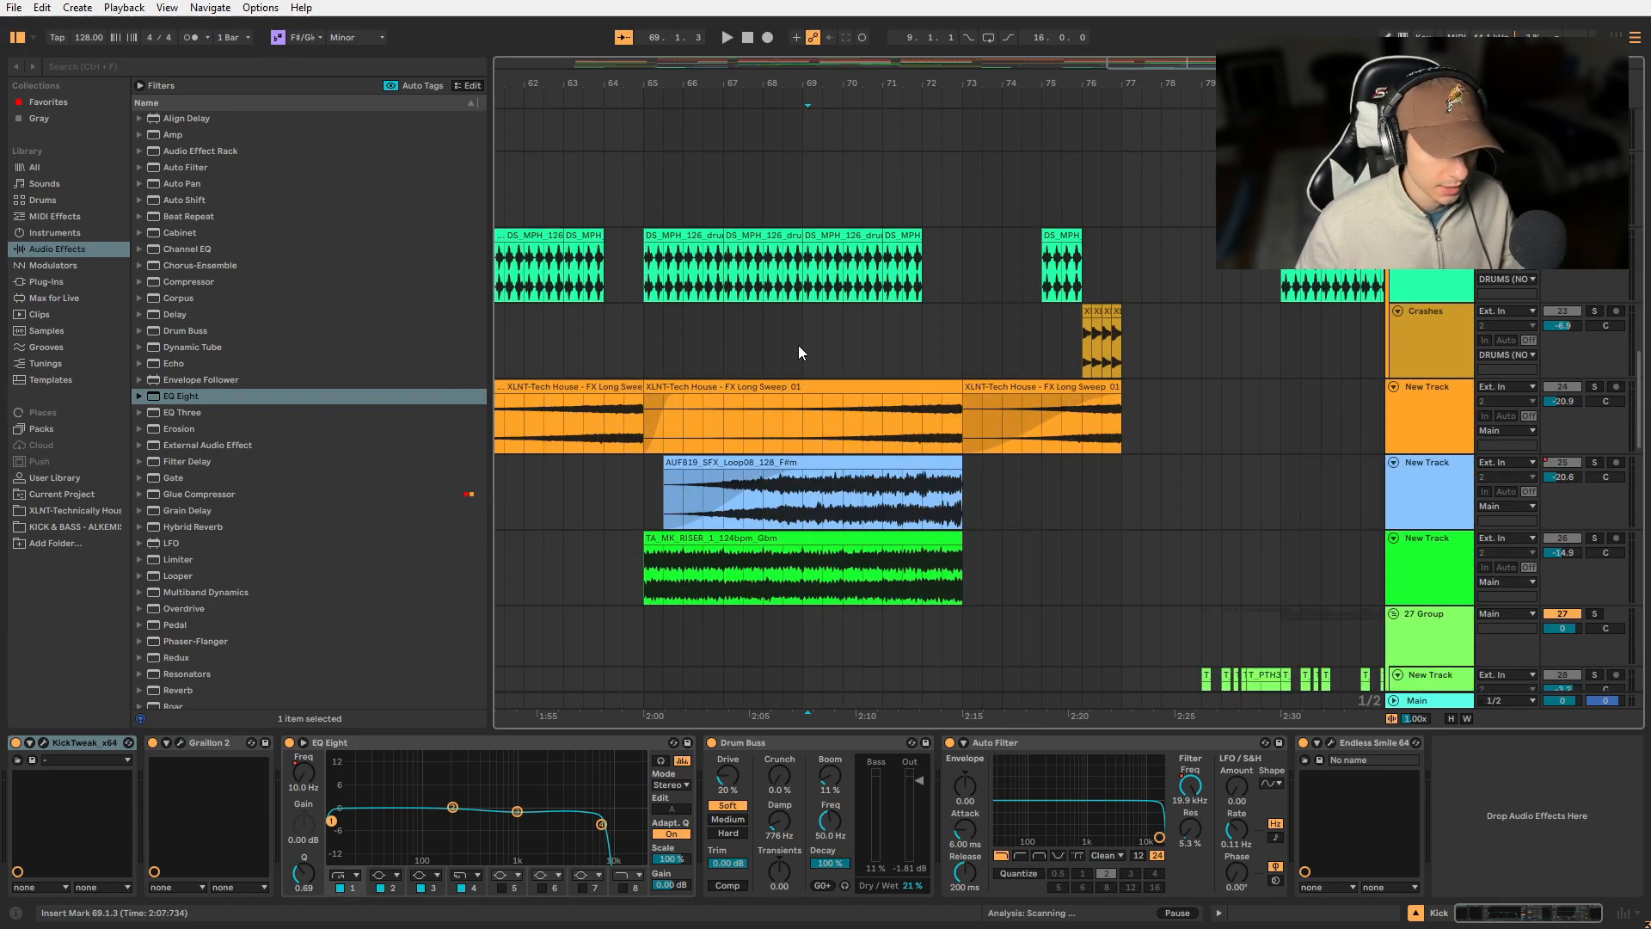
scroll(799, 344, "down", 15)
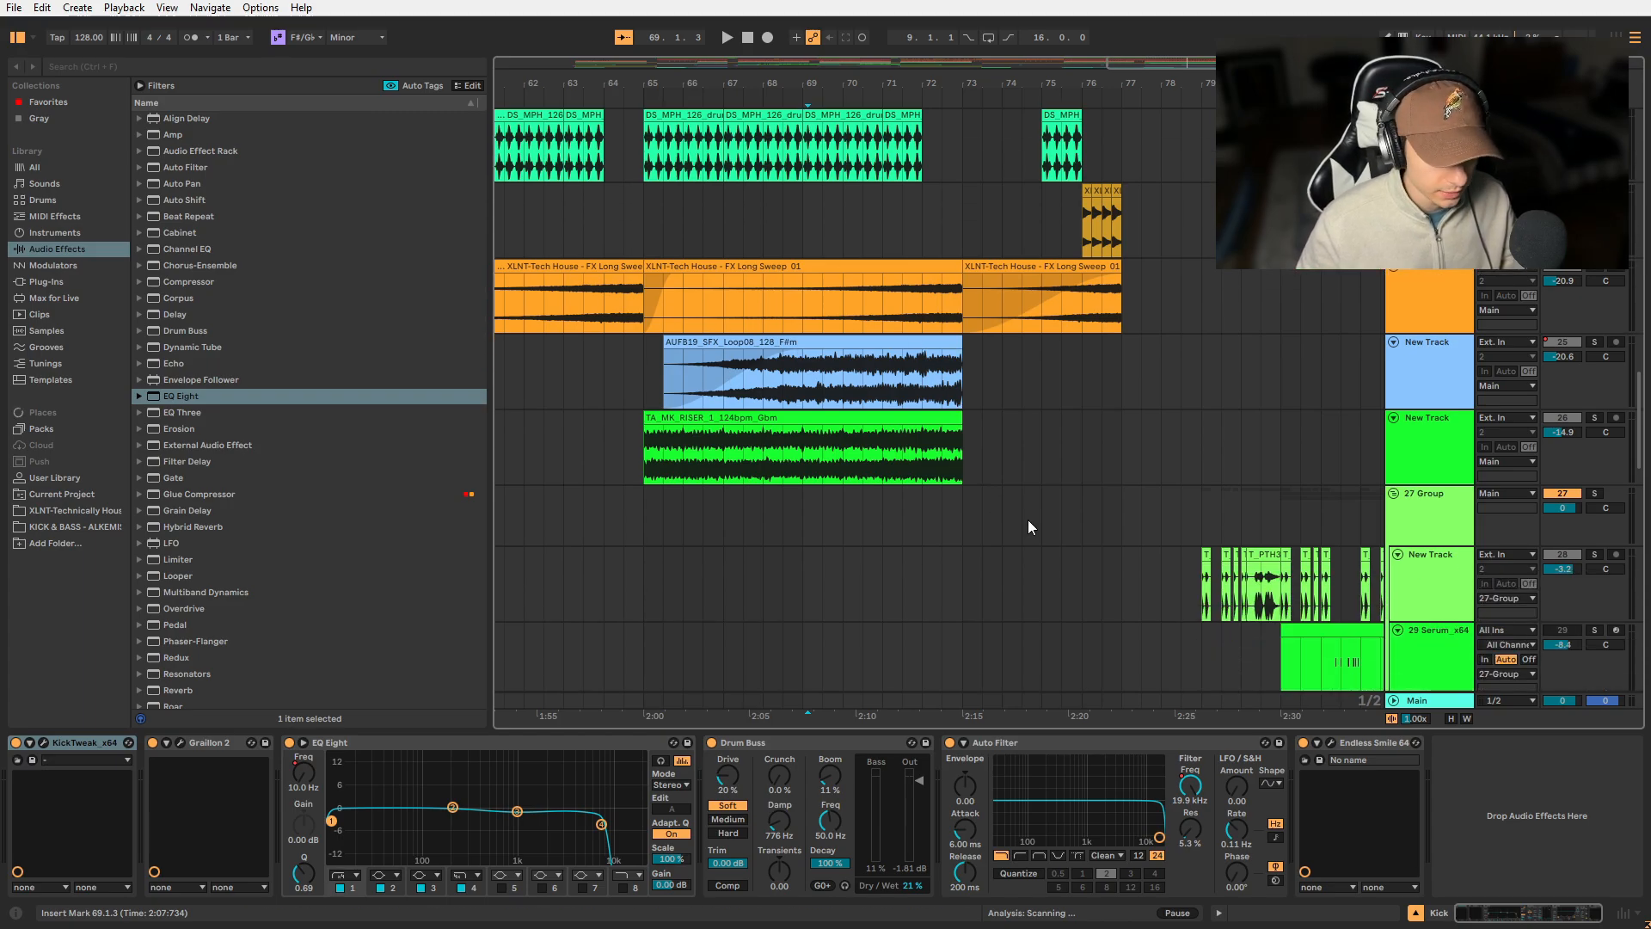
scroll(962, 525, "down", 2)
- Solo the 46 Serum_x64 lead track and play it from bar 65
left_click(654, 618)
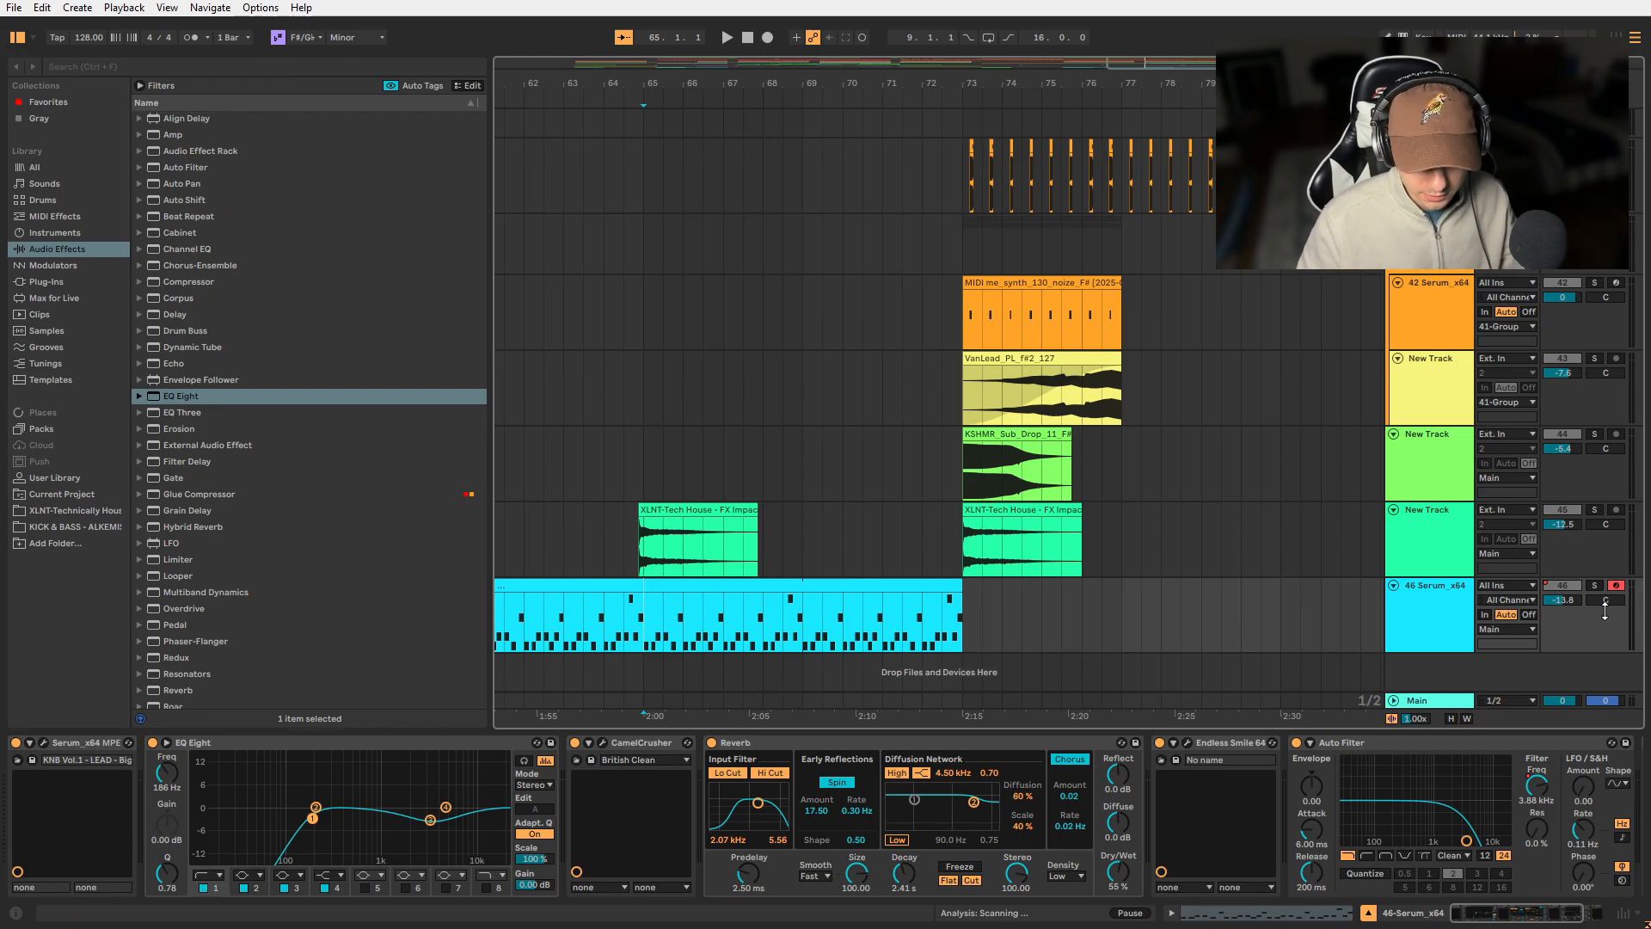
left_click(1596, 585)
key("space")
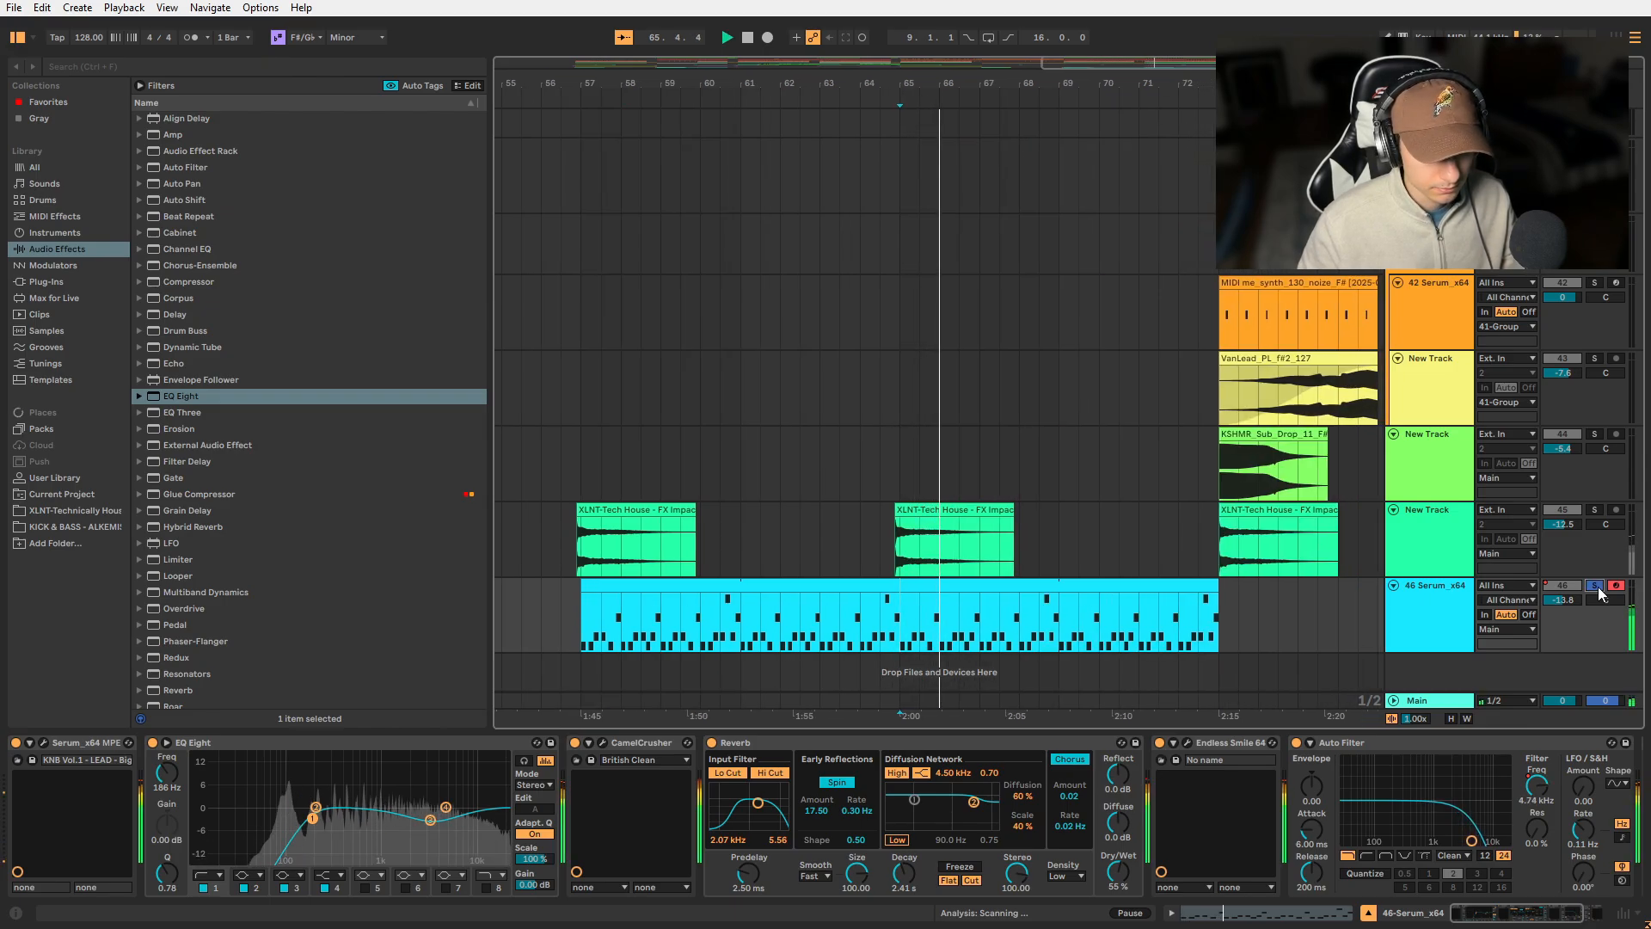
- Stop the soloed lead and play the full arrangement from bar 73, examining the vocal, drum, effect and synth tracks in the break
key("space")
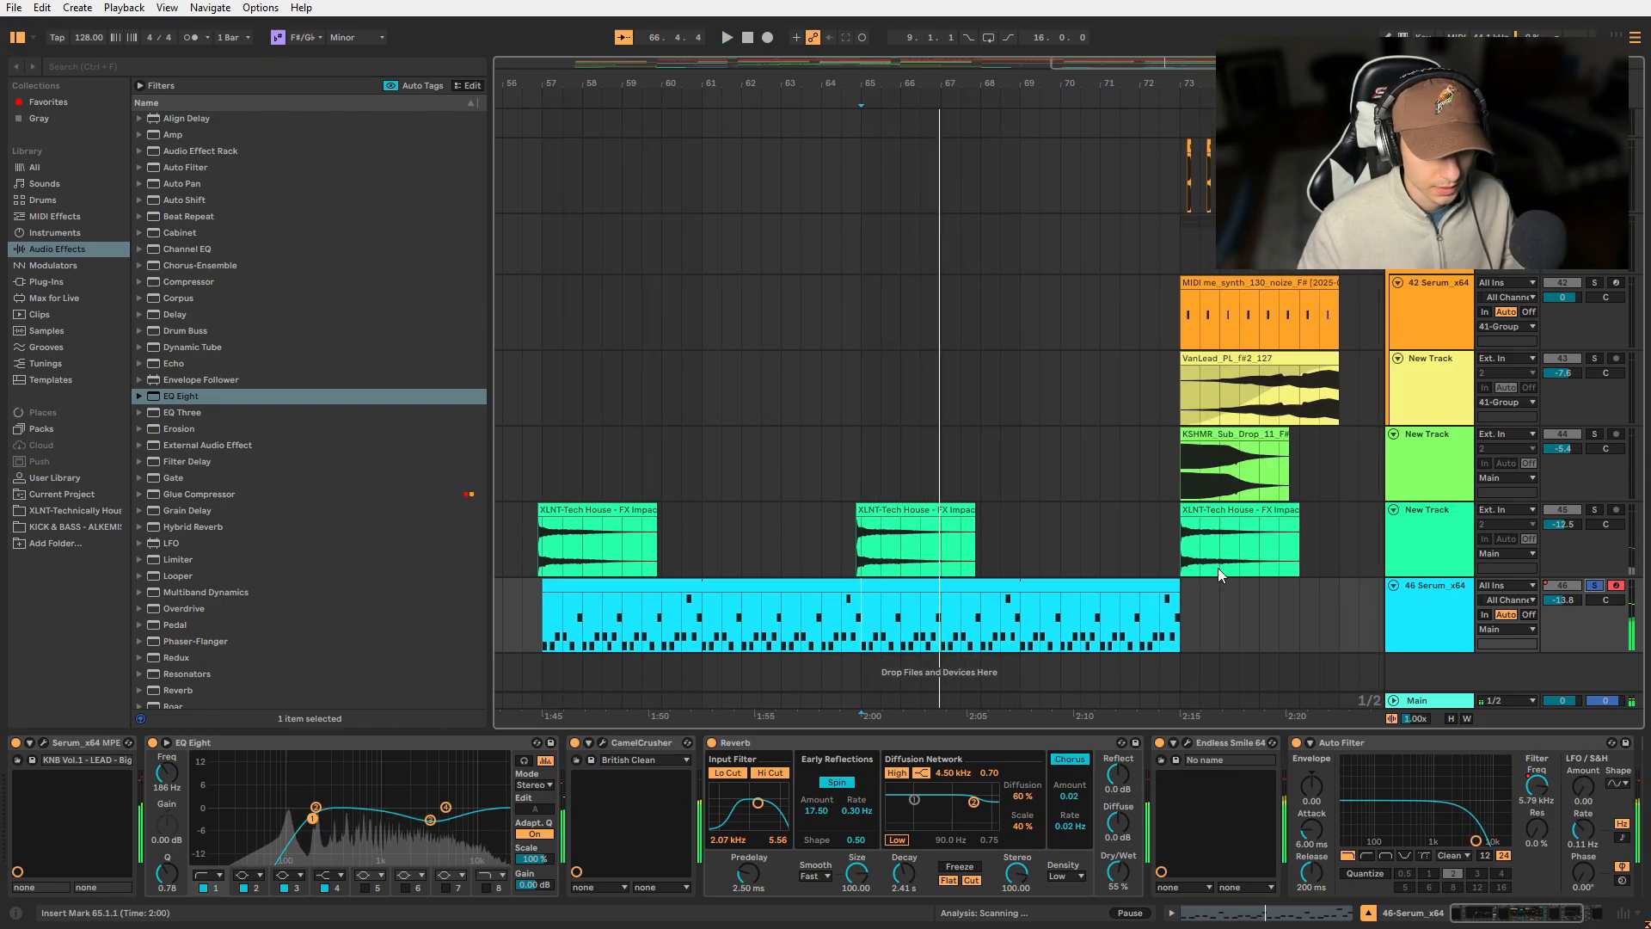
left_click(1218, 567)
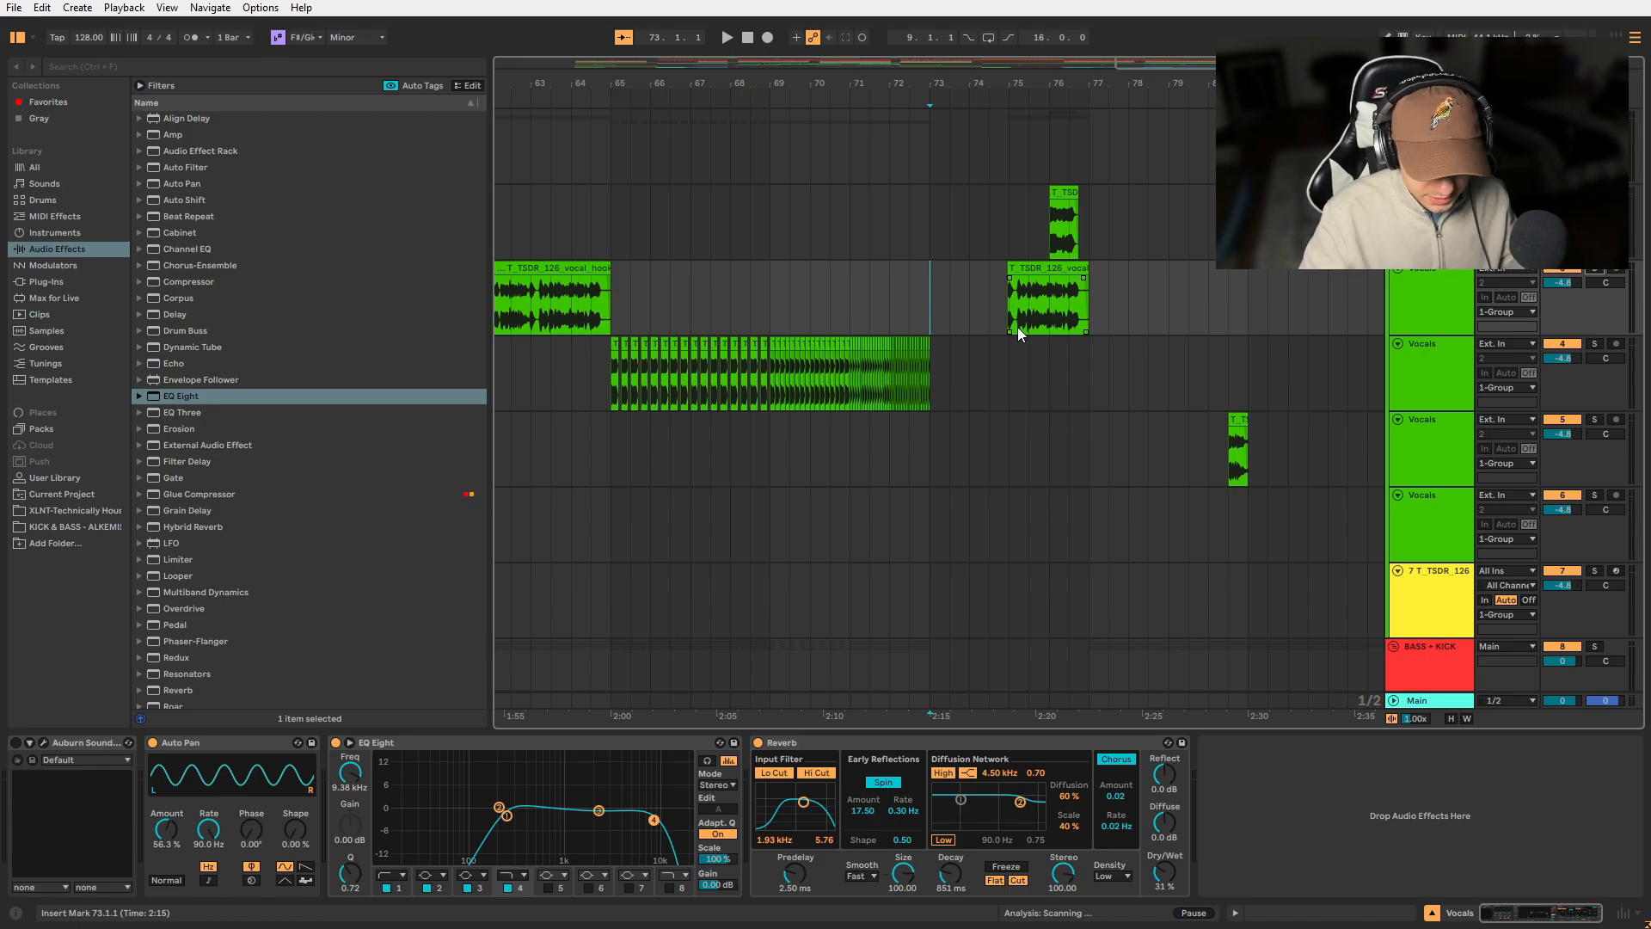
key("space")
scroll(1018, 326, "down", 15)
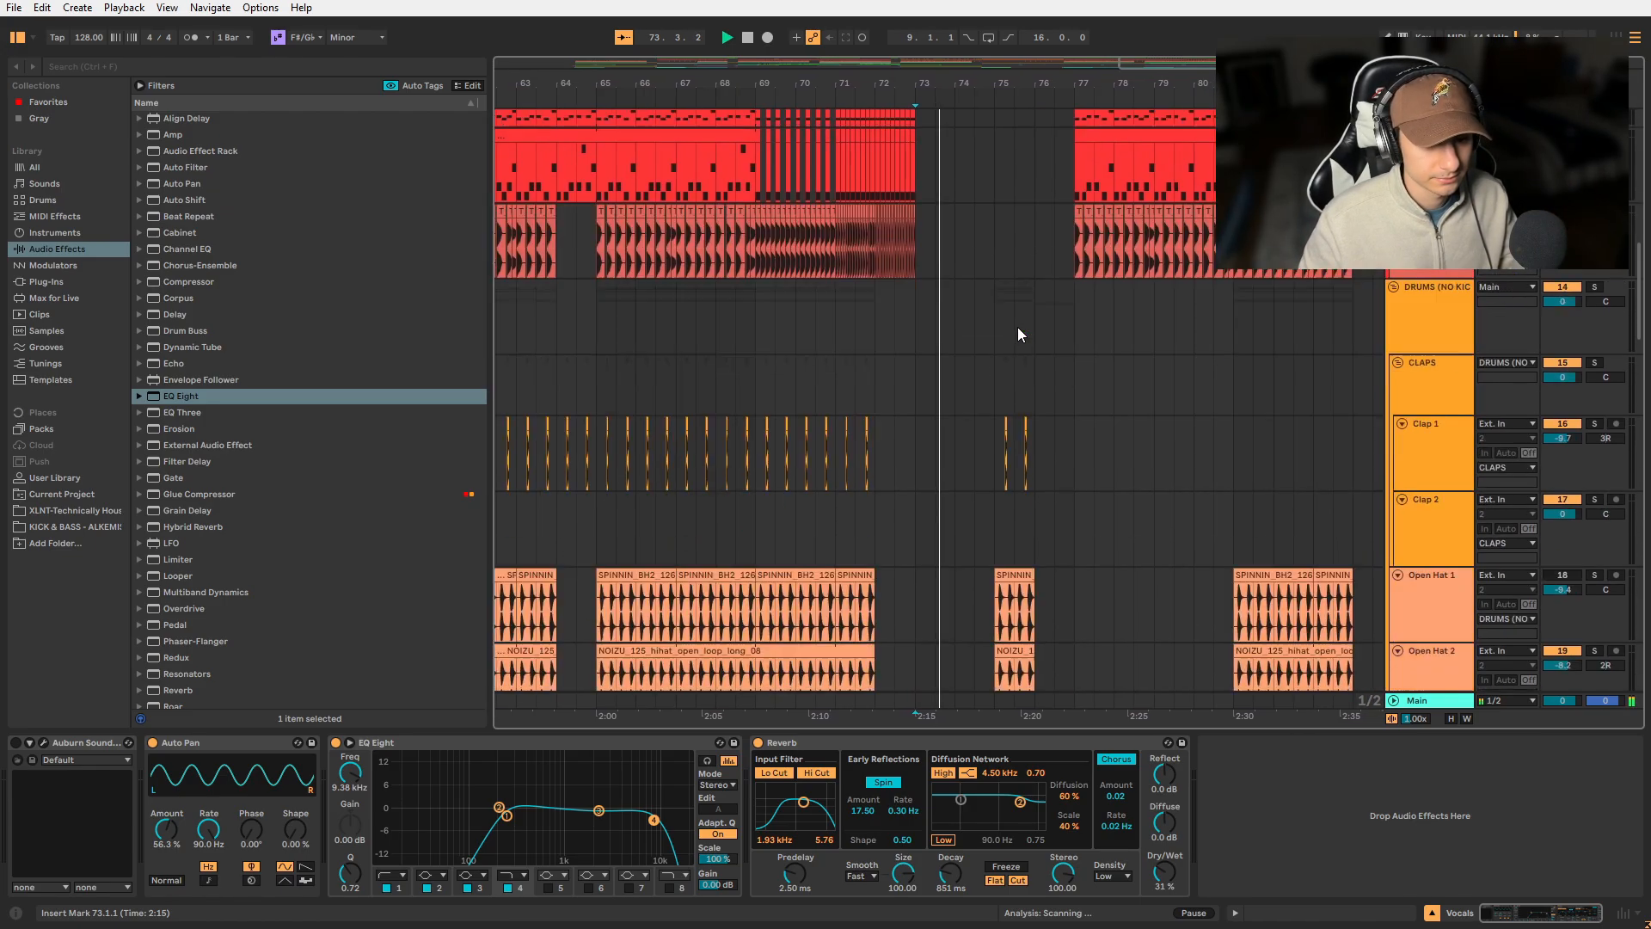
scroll(1019, 327, "up", 8)
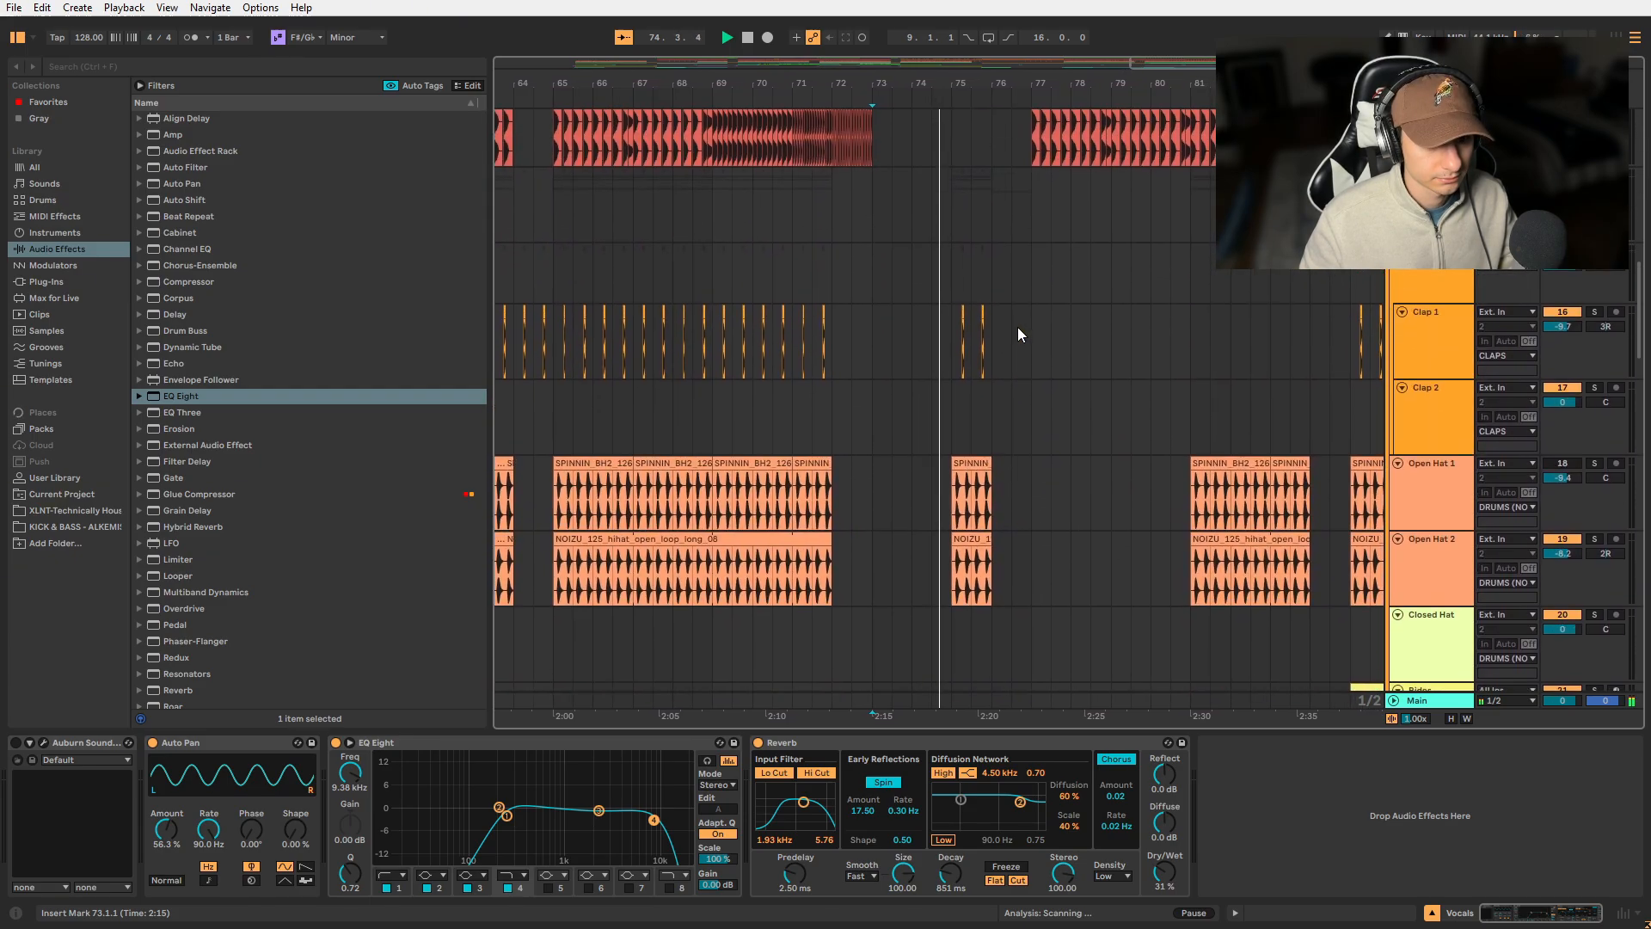
scroll(1019, 327, "down", 15)
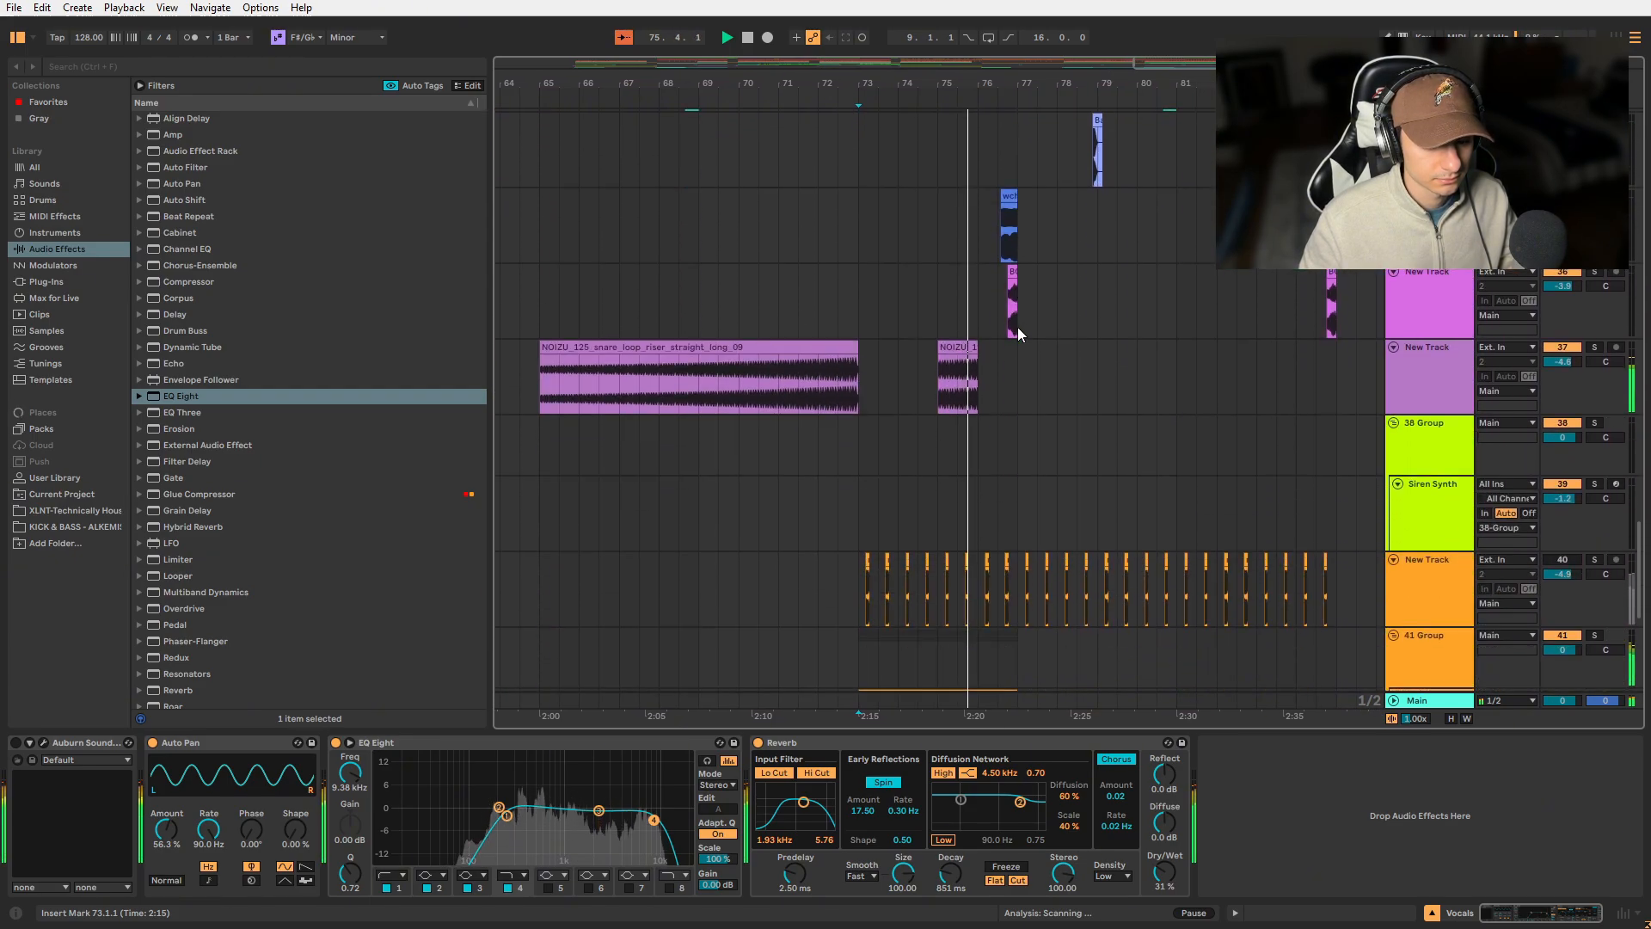
scroll(1018, 326, "down", 3)
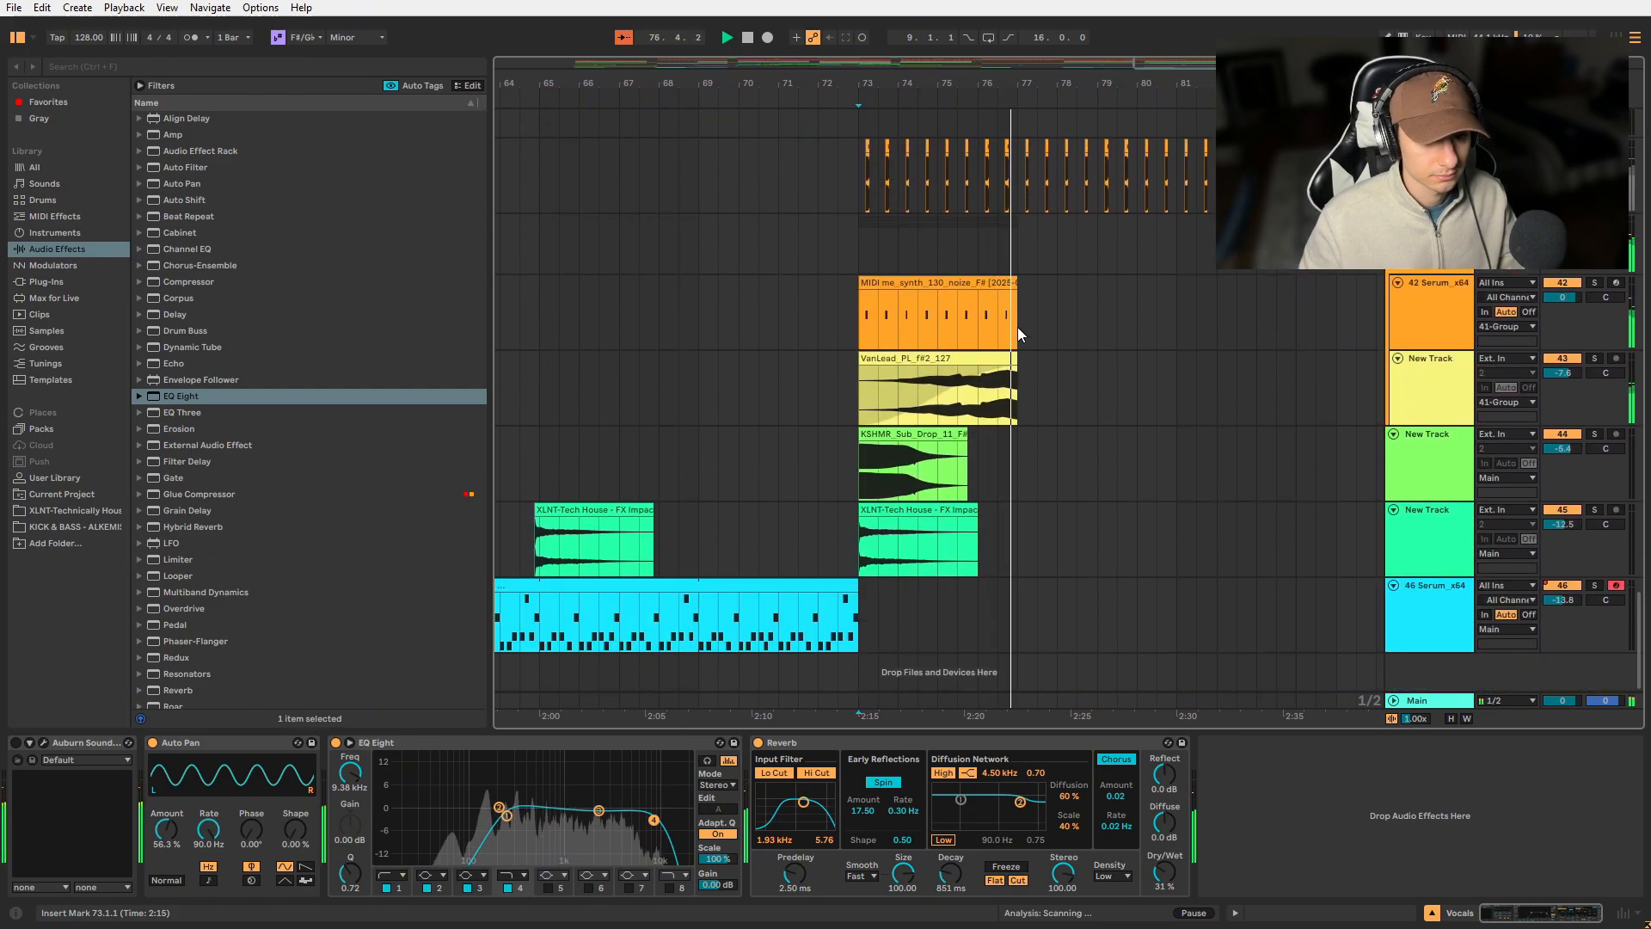